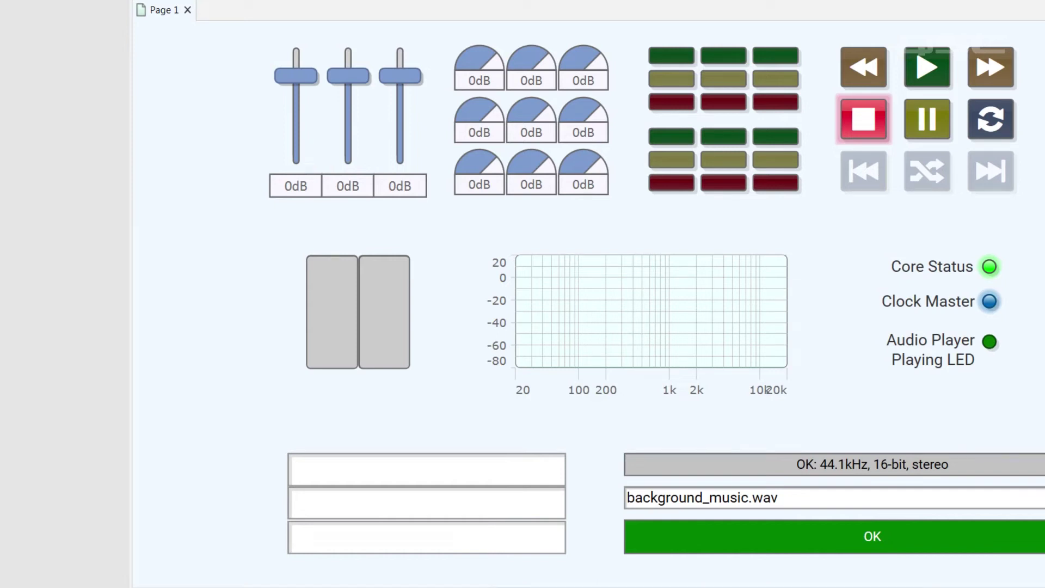
Step: Lower the Input 3 gain fader to about -18.8 dB and start playback of background_music.wav
drag(400, 76, 403, 119)
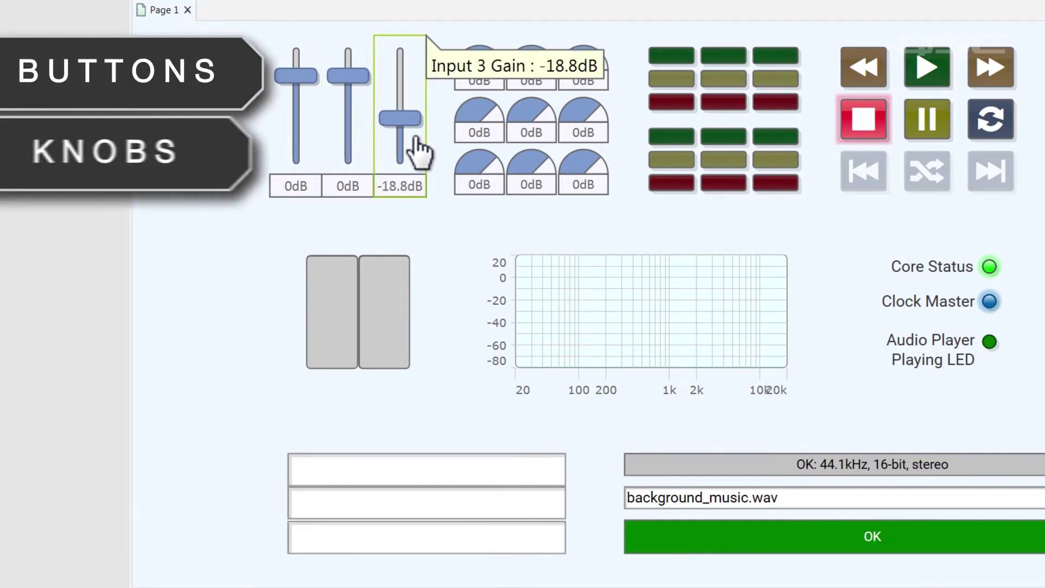
click(926, 68)
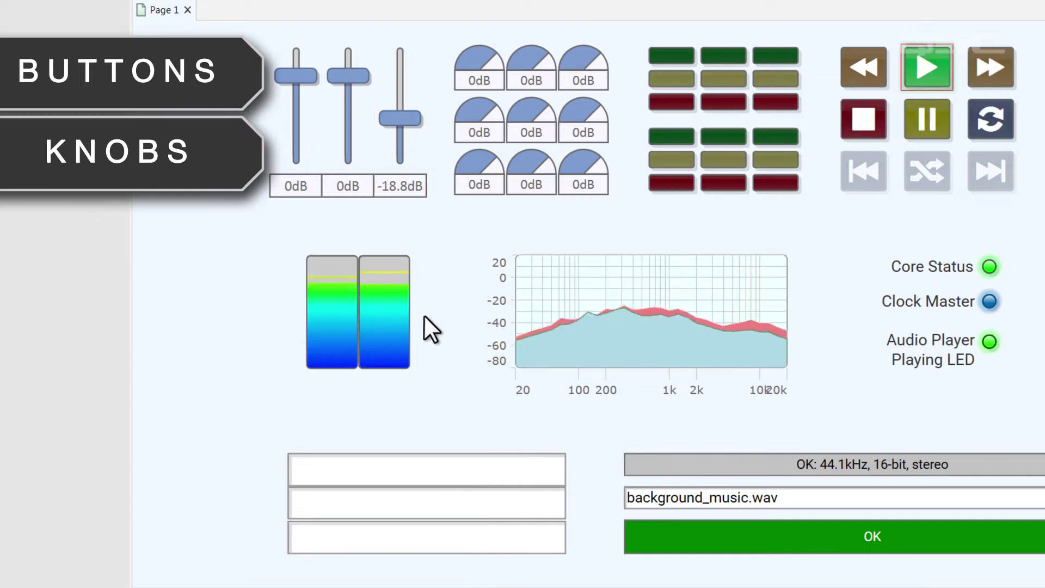
mouse_move(669, 335)
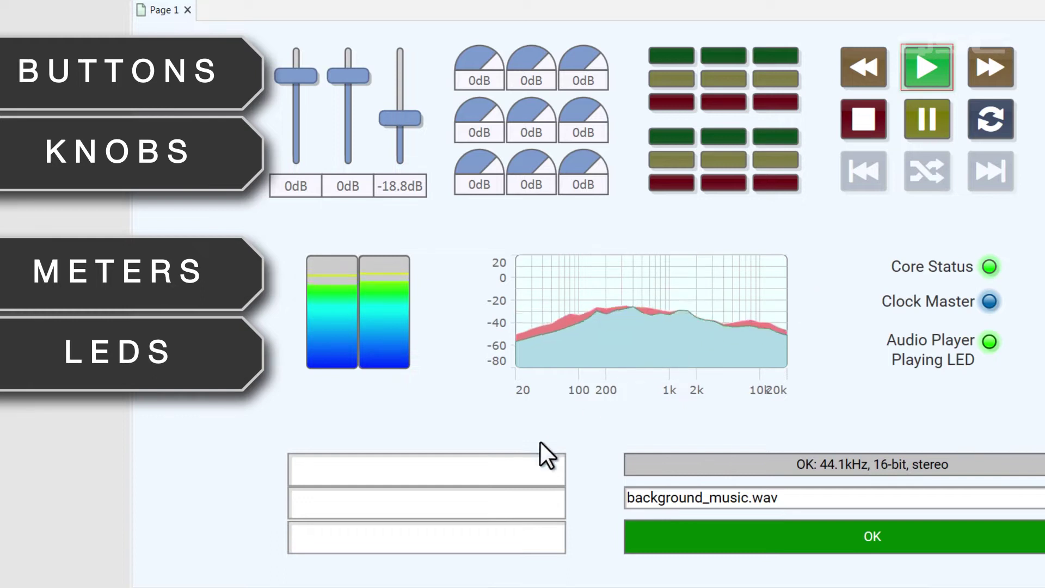
Step: Enter "Music" in the first of the three blank text fields
click(440, 472)
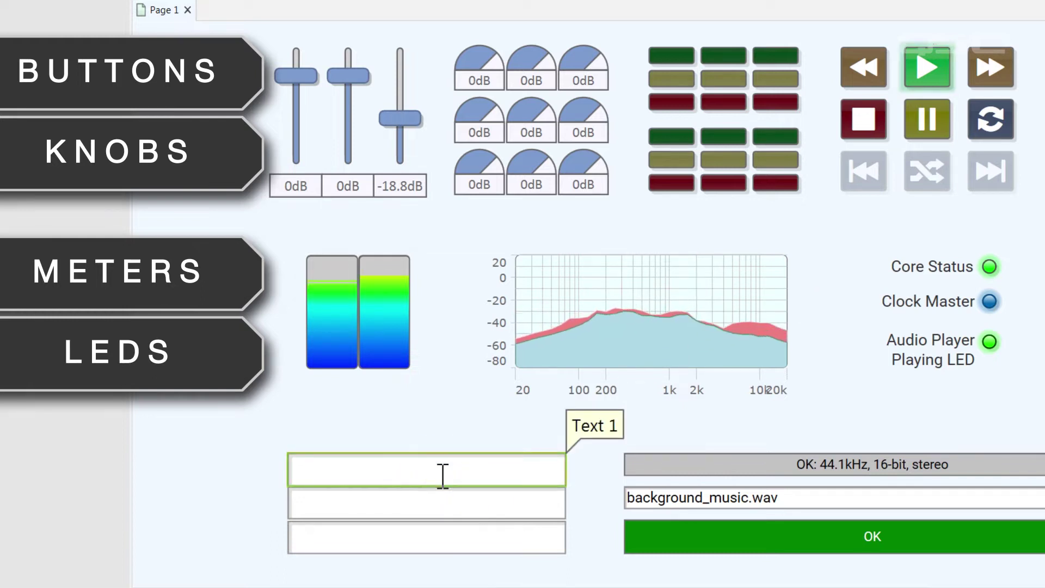
text(Music)
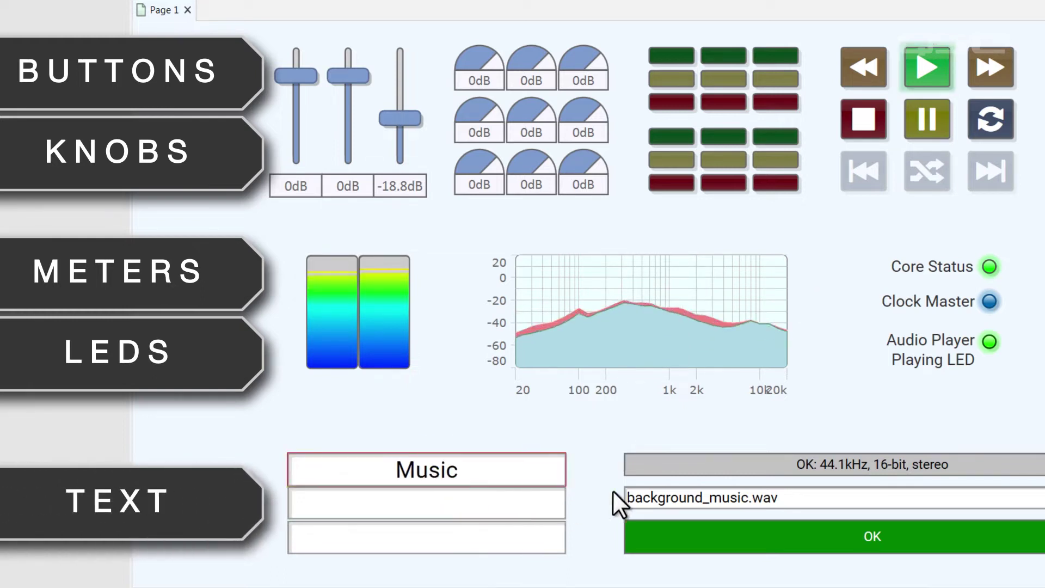
click(784, 500)
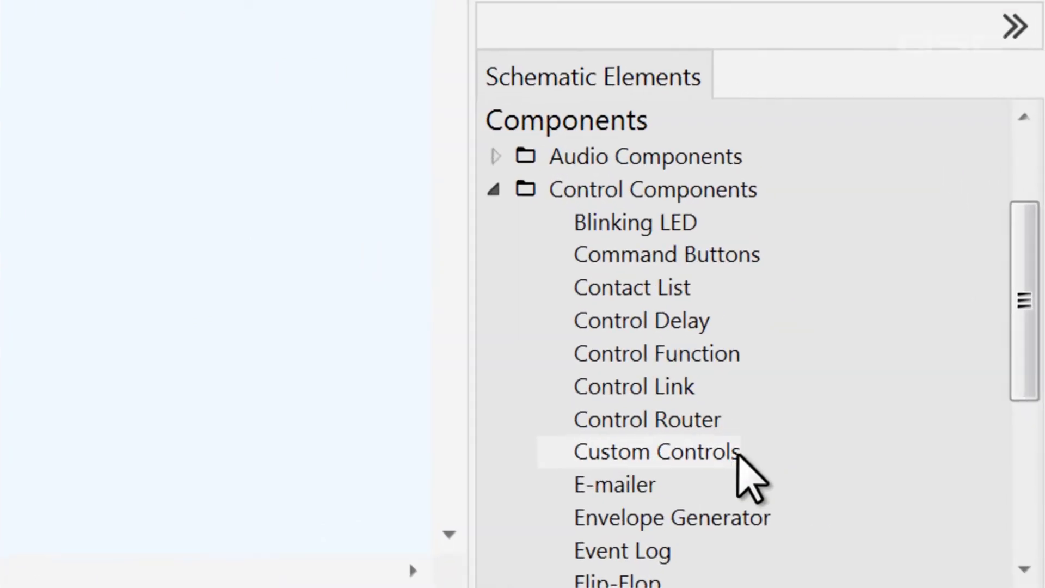
Step: Place a Custom Controls component on the Page 1 schematic, and open and close its control panel
drag(738, 451, 3, 2)
drag(442, 222, 441, 222)
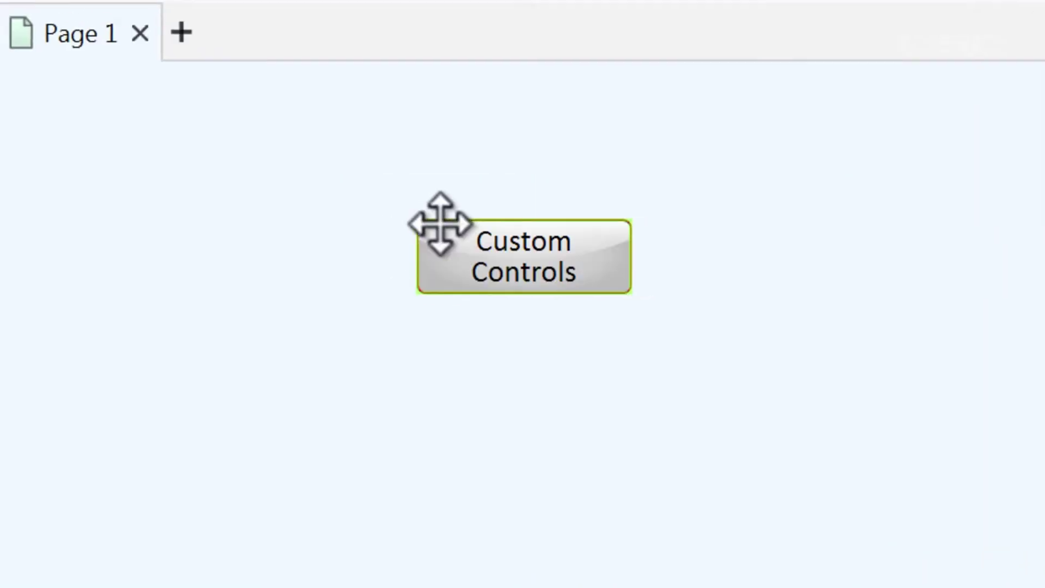
click(610, 275)
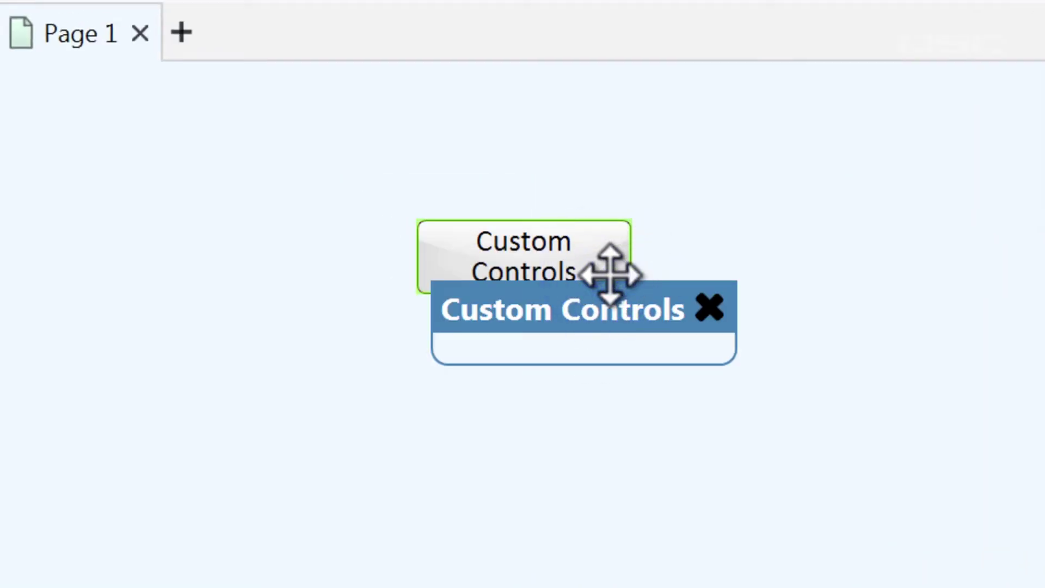
click(705, 302)
Step: Set the Custom Controls component's Group 1 type to Level knob (dB)
click(613, 263)
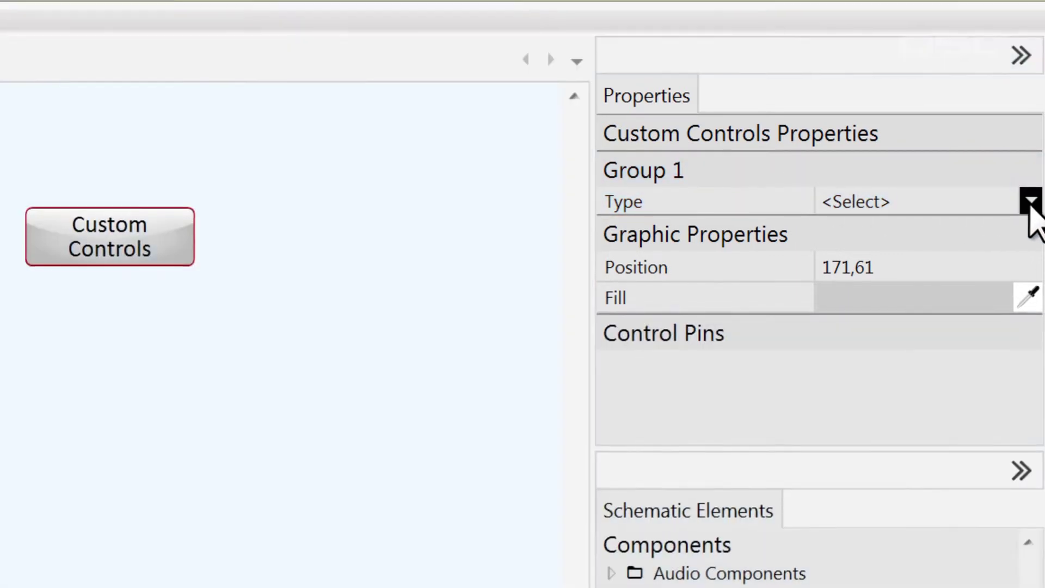
click(1031, 202)
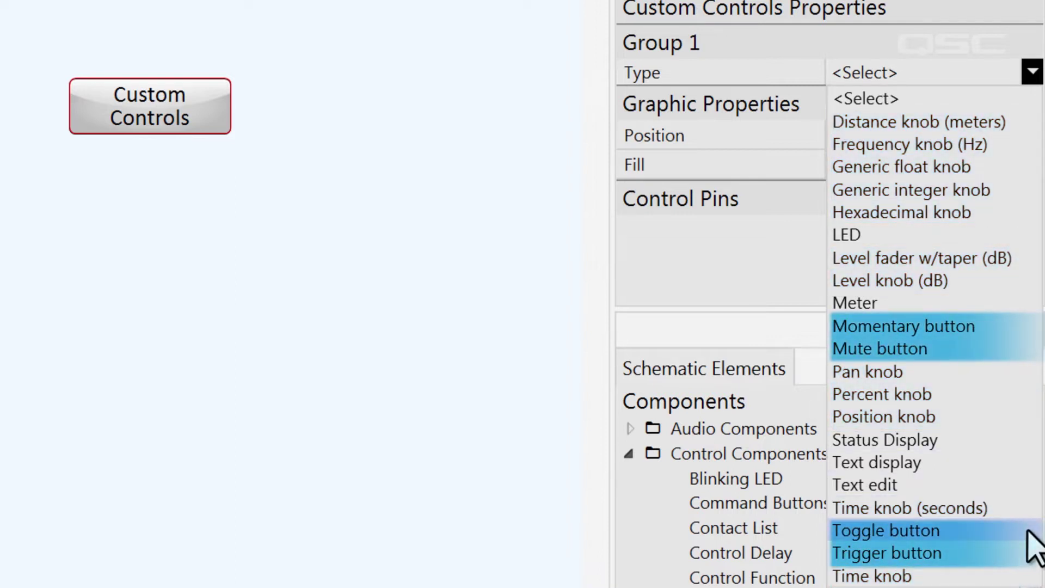
click(995, 280)
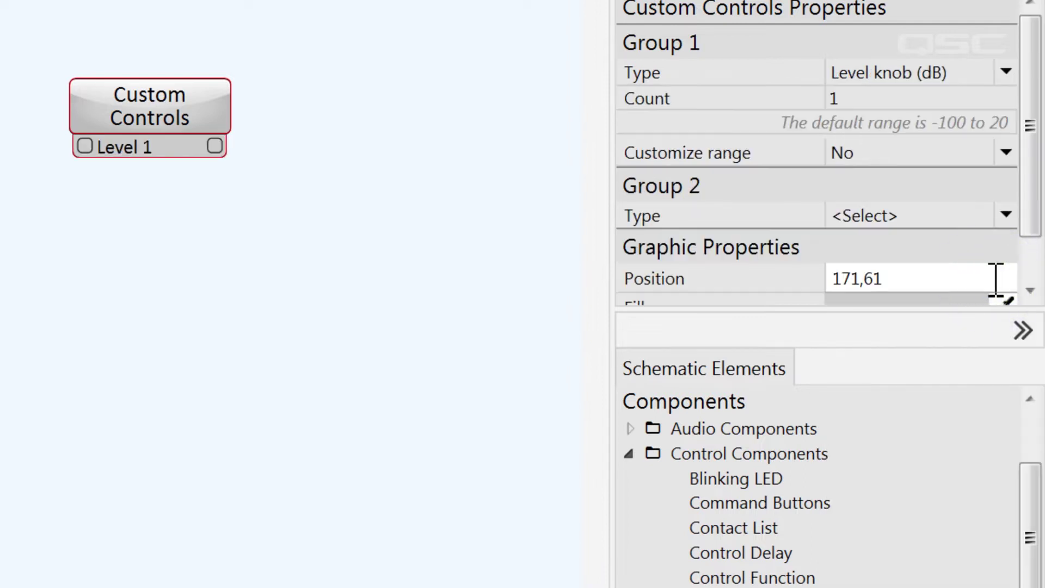
Step: Enable a customized range for the Group 1 level knob, with a maximum of 10
click(917, 154)
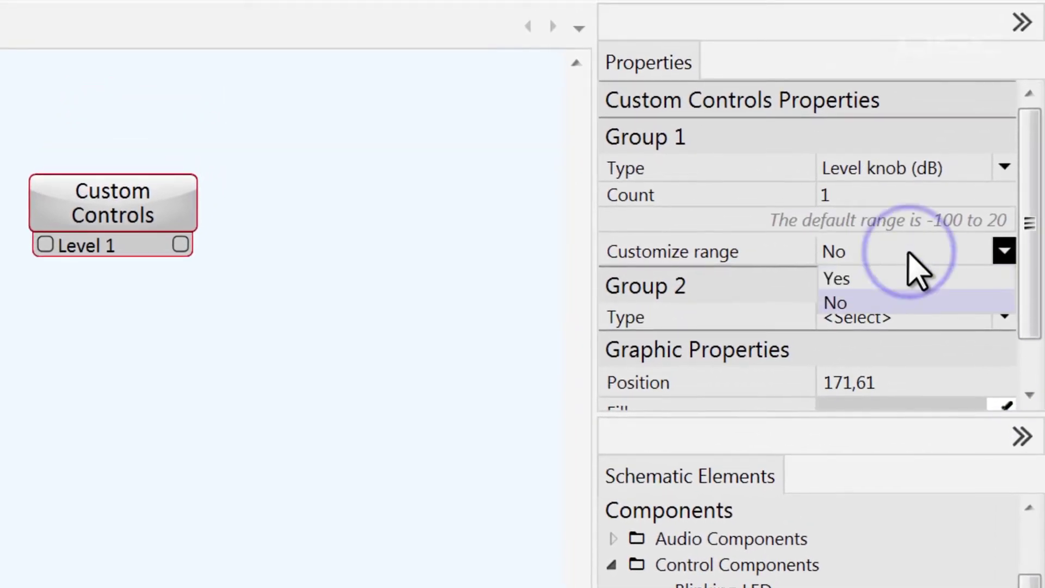
click(921, 281)
click(869, 302)
text(10)
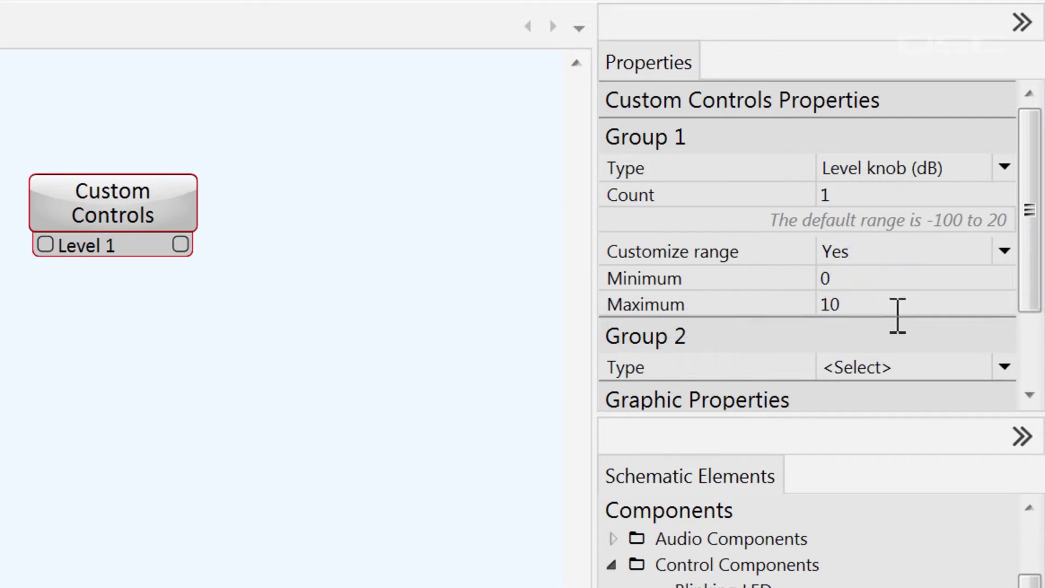
click(914, 332)
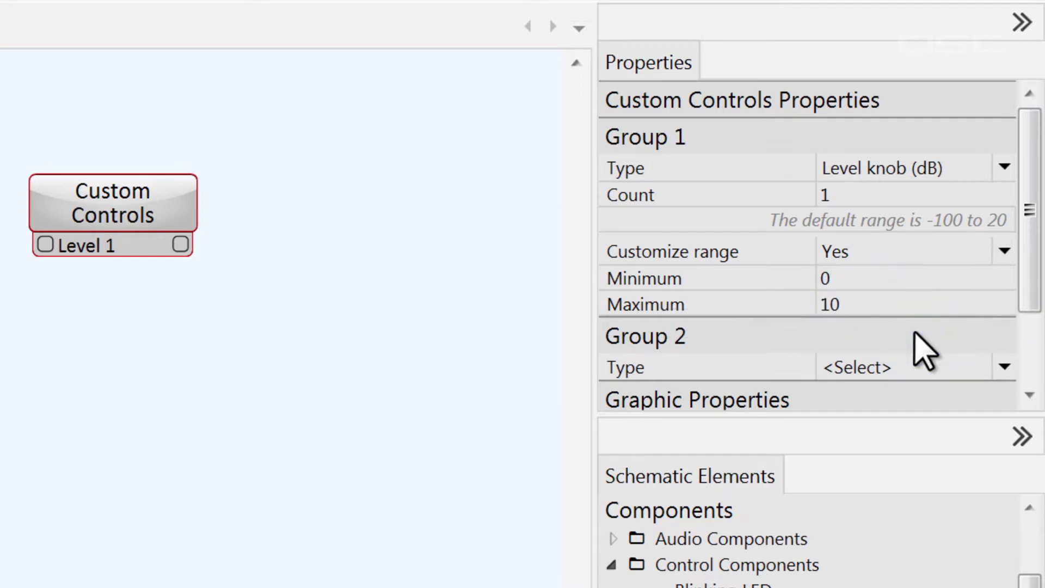
Step: Set the Group 1 level knob count to 256 and view the last control pins of the component
click(877, 195)
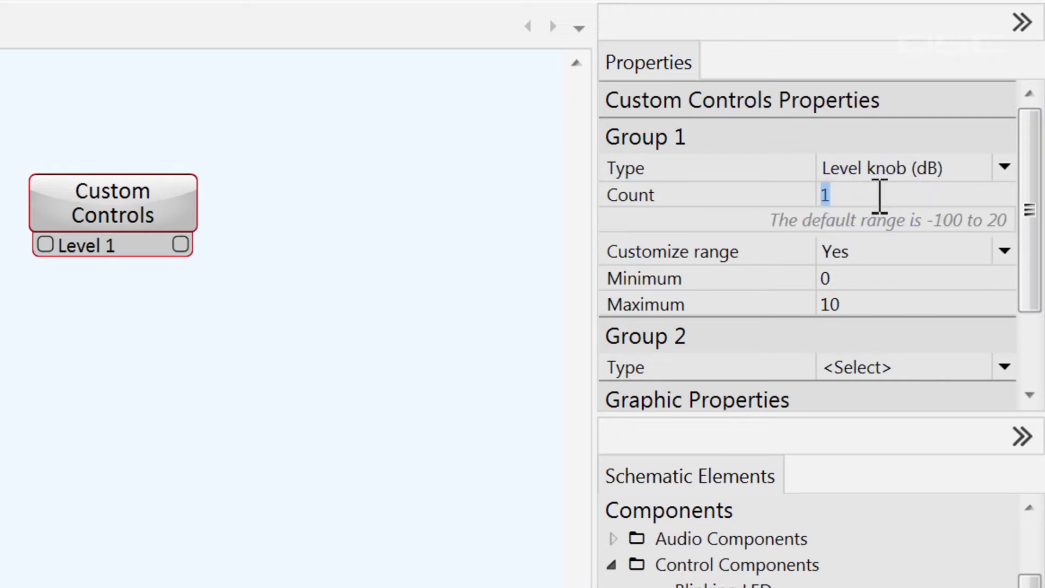
text(256)
key(Return)
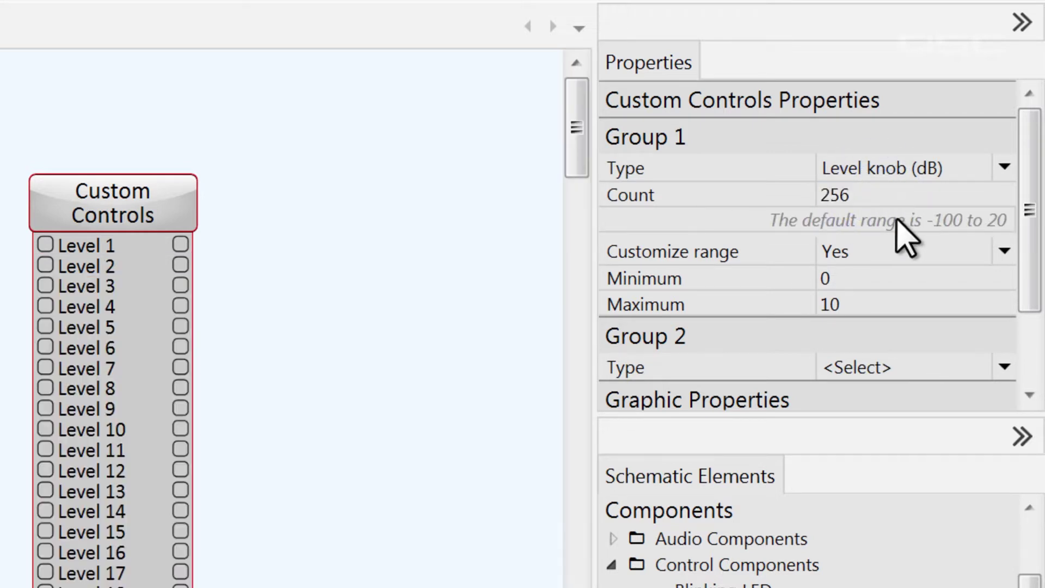
drag(575, 119, 577, 587)
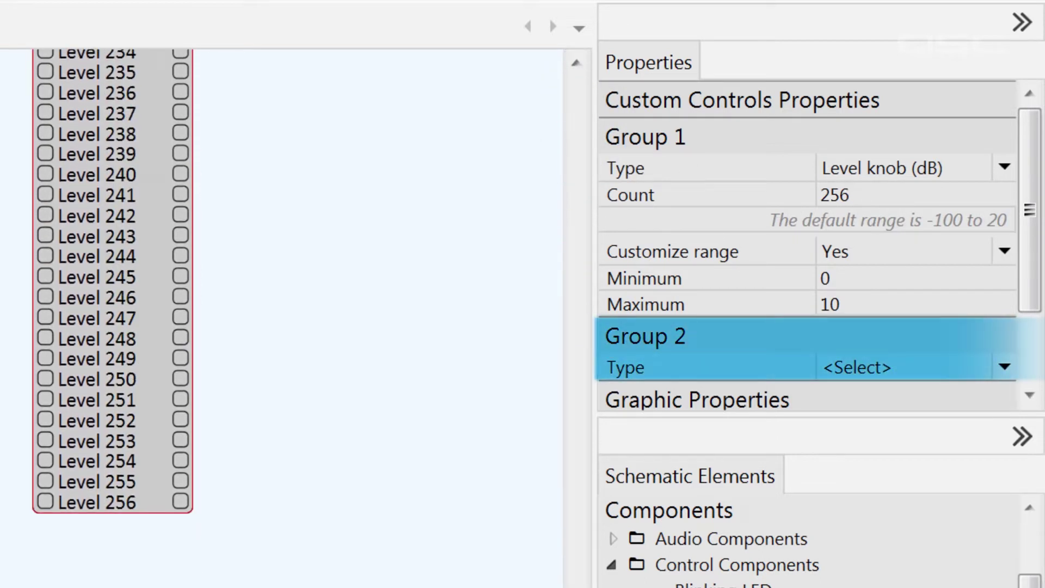
Step: Check which control types are offered for Group 2, leaving the type unselected
click(1004, 367)
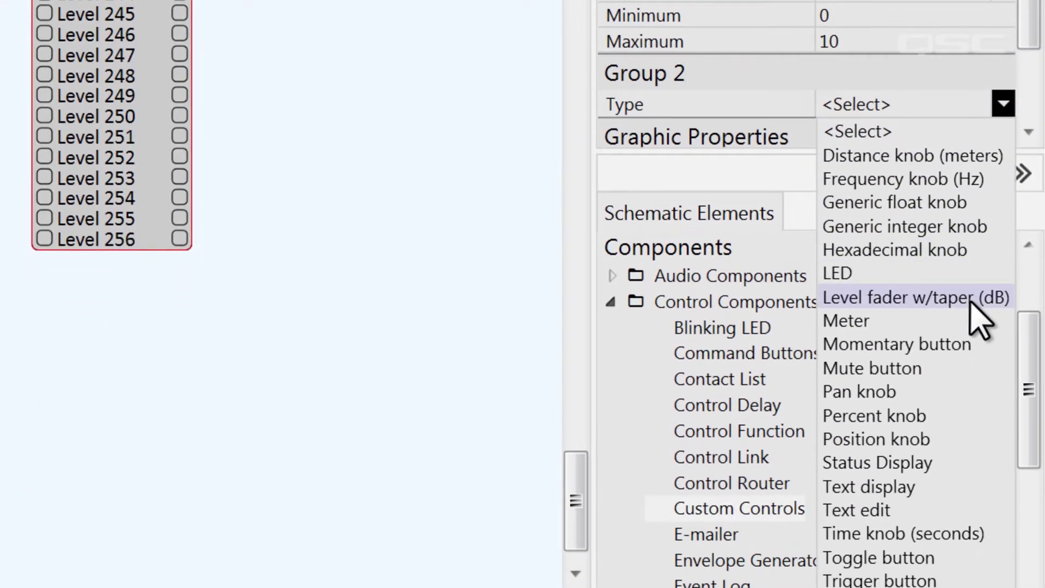
click(428, 233)
Step: Place a second Custom Controls component beside the 256-level one and choose its Group 1 control type
drag(755, 506, 272, 0)
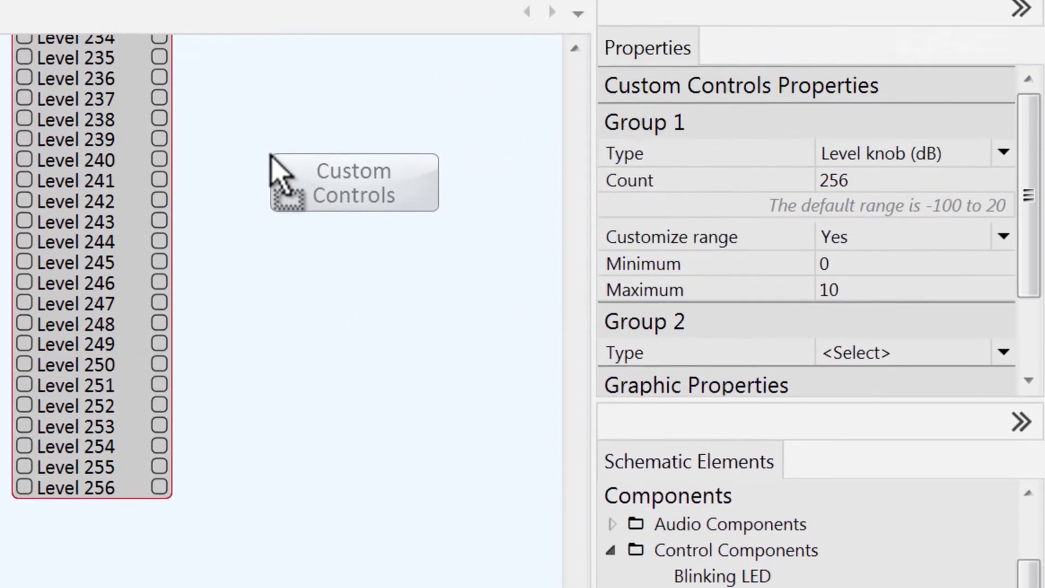
drag(272, 158, 257, 155)
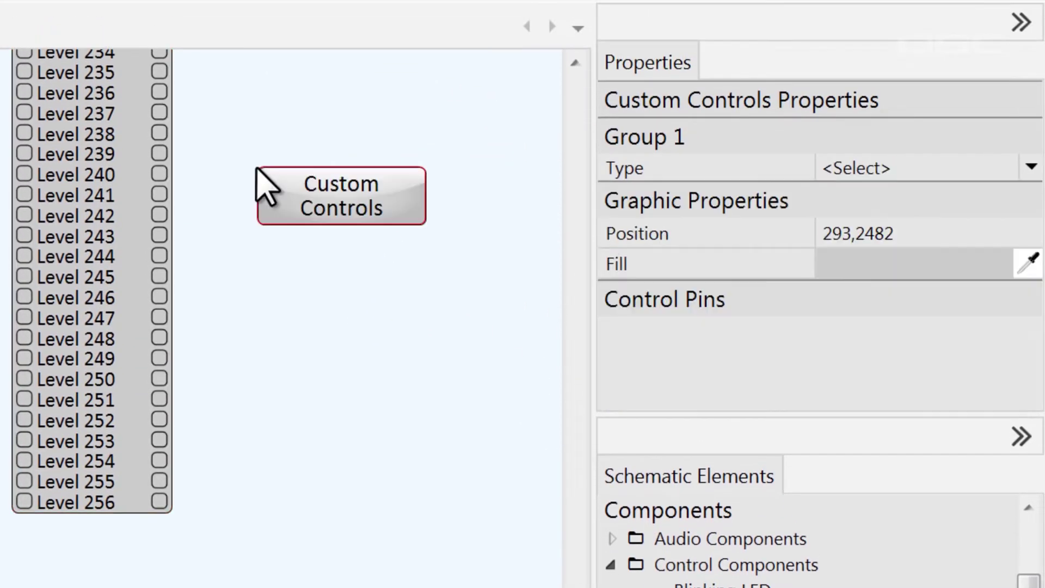
click(967, 171)
click(984, 385)
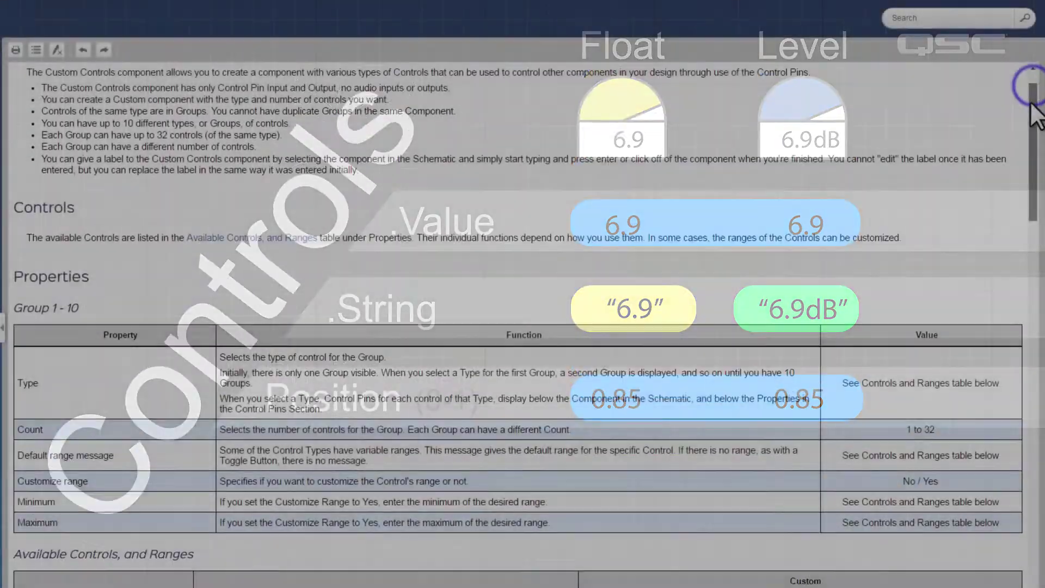
Step: Examine the Custom Controls help page's Control Pins and Available Controls and Ranges tables, and close the help
drag(1029, 81, 1037, 394)
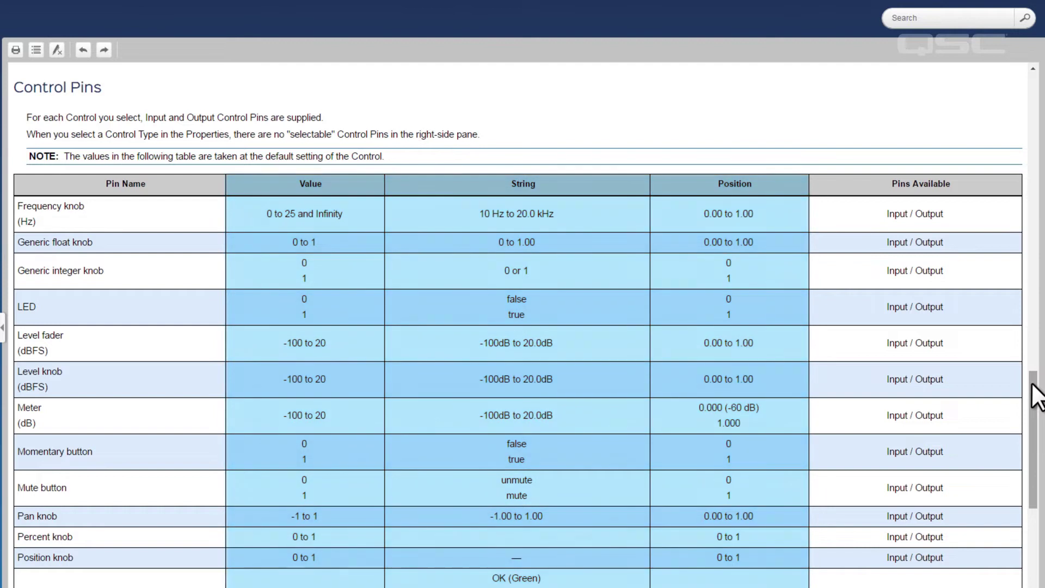
drag(1032, 378, 1011, 197)
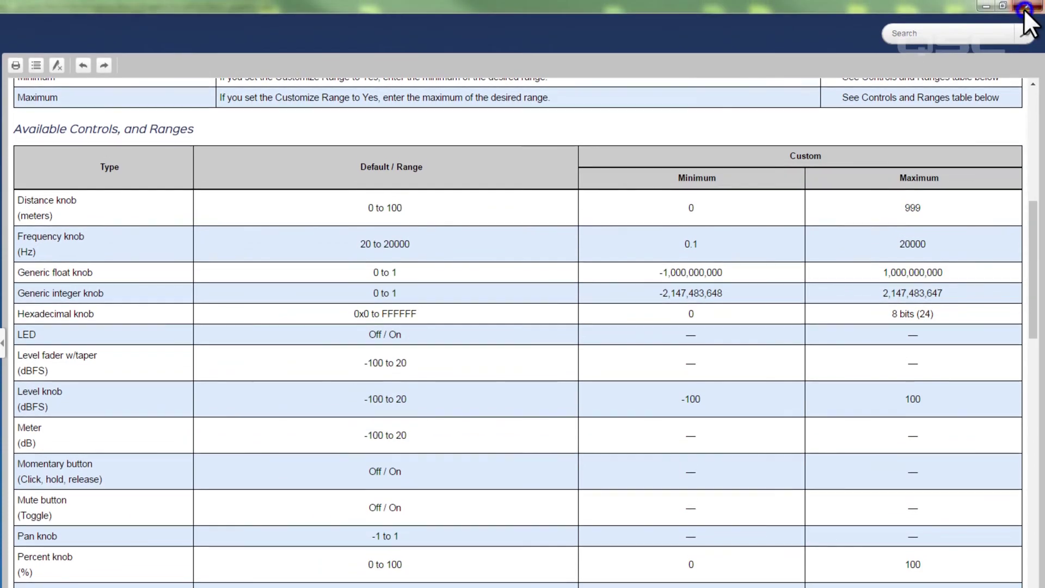
click(1025, 9)
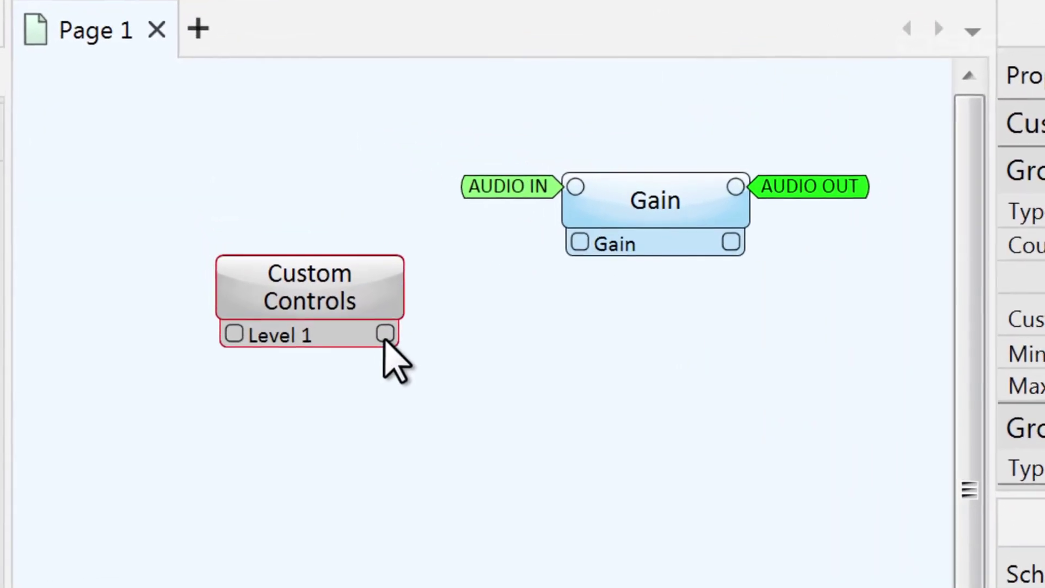
Step: Wire the Custom Controls' Level 1 output pin to the Gain component's Gain control input
drag(320, 253, 384, 230)
drag(489, 298, 582, 246)
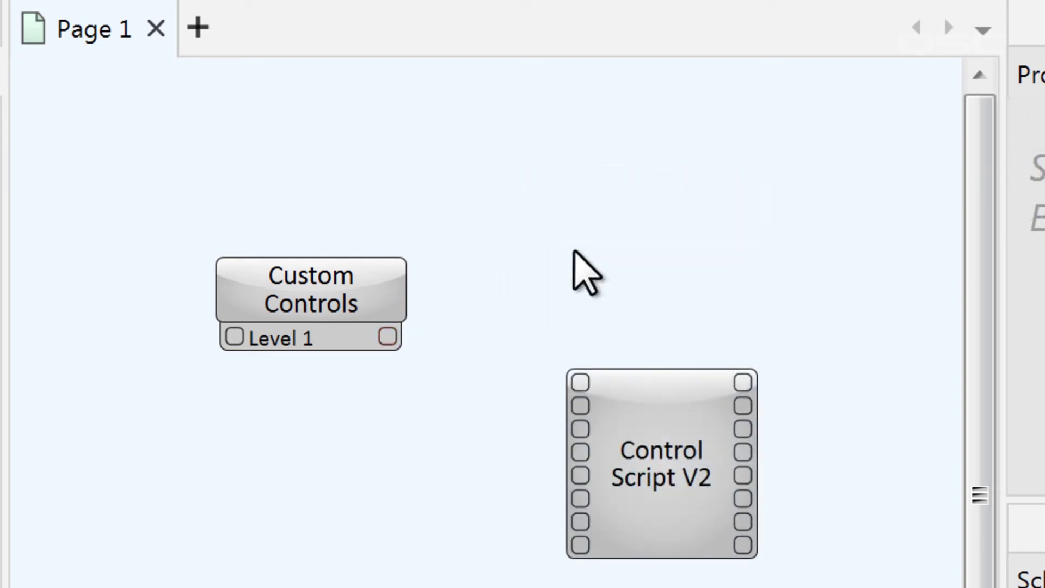
Step: Wire the Custom Controls' Level 1 output to the first input of Control Script V2 and open its script editor
drag(387, 336, 543, 379)
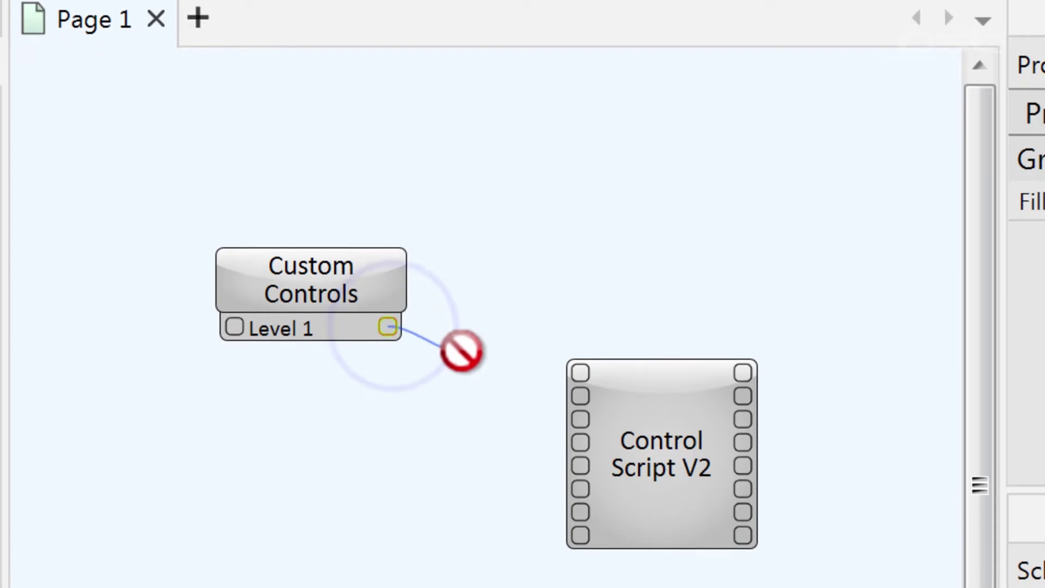
drag(542, 332, 580, 333)
click(664, 327)
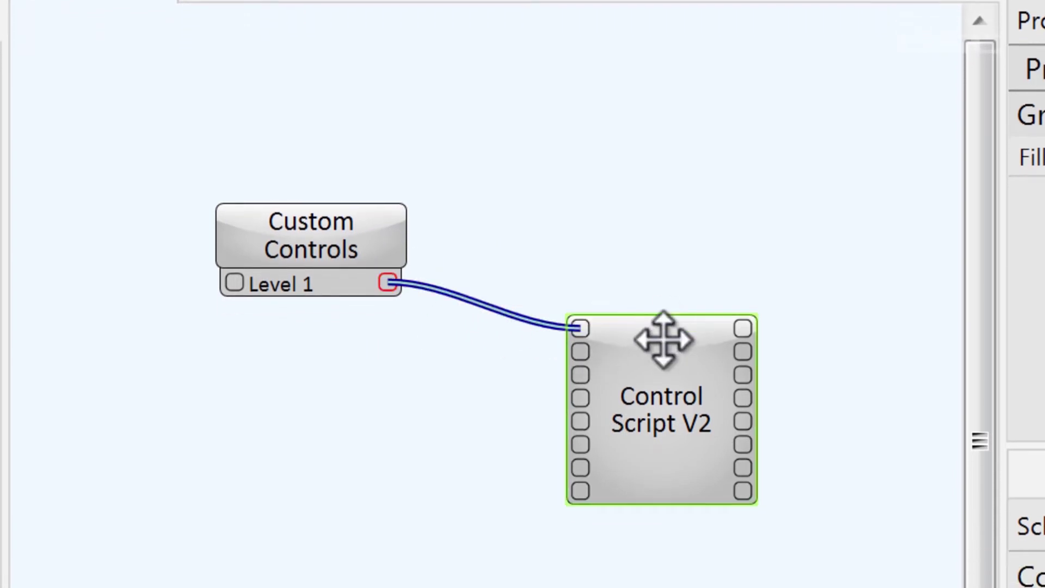
double_click(657, 359)
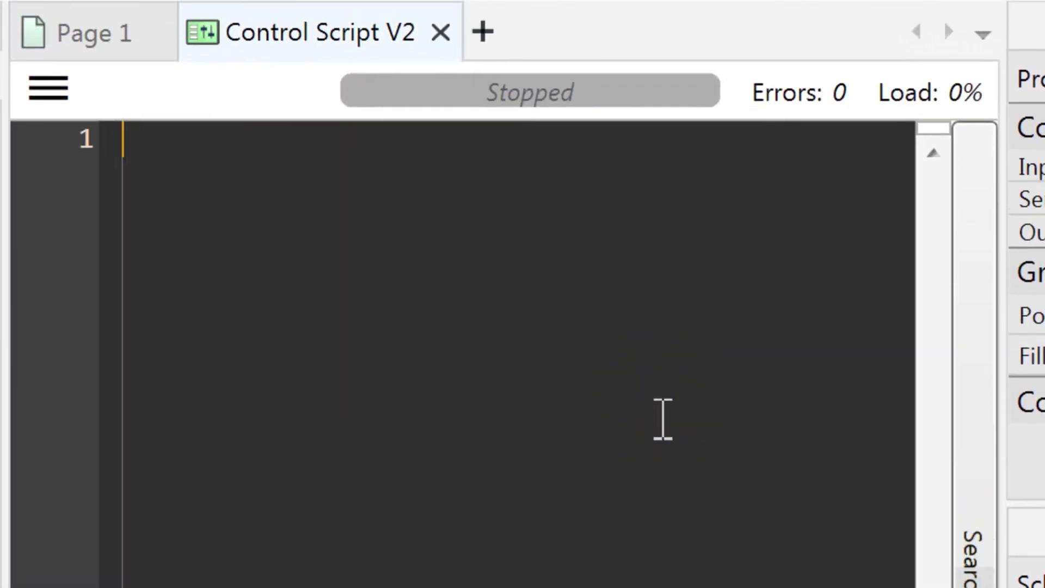
Step: Write the script line print(Controls.Inputs[1].Value) to output the value of the first input control
text(Controls)
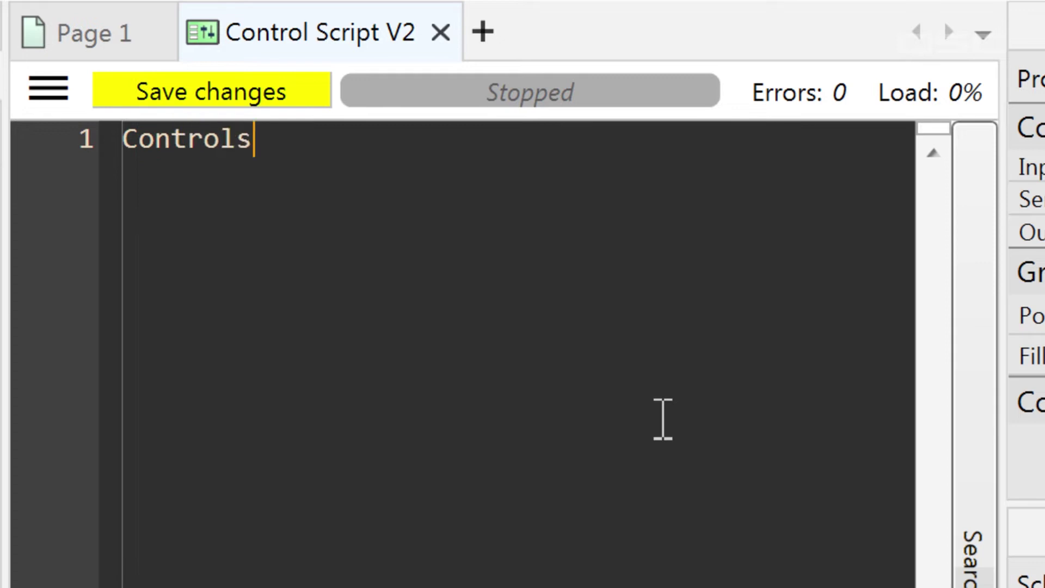
text(.)
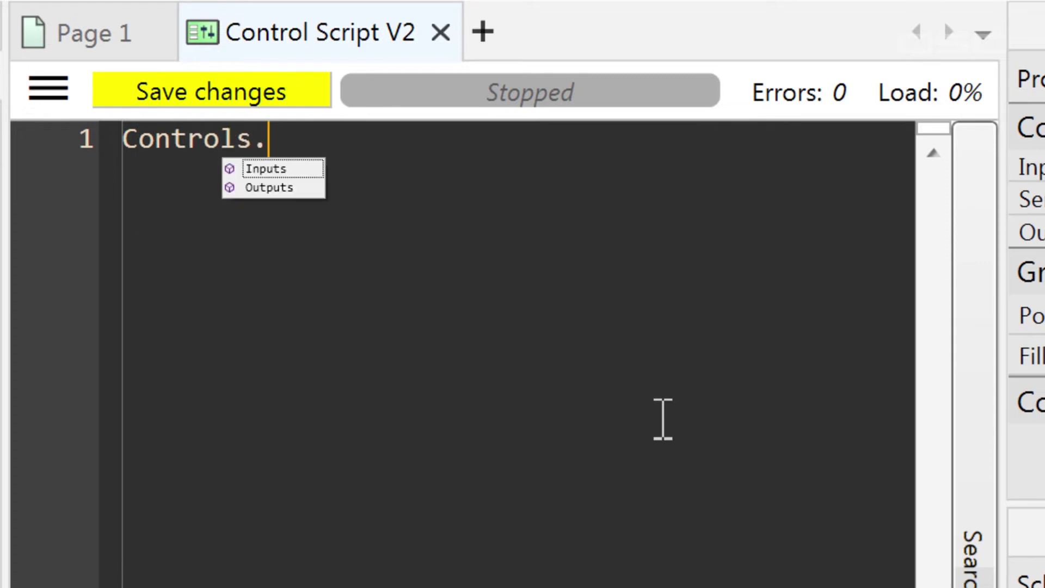
text(Inputs)
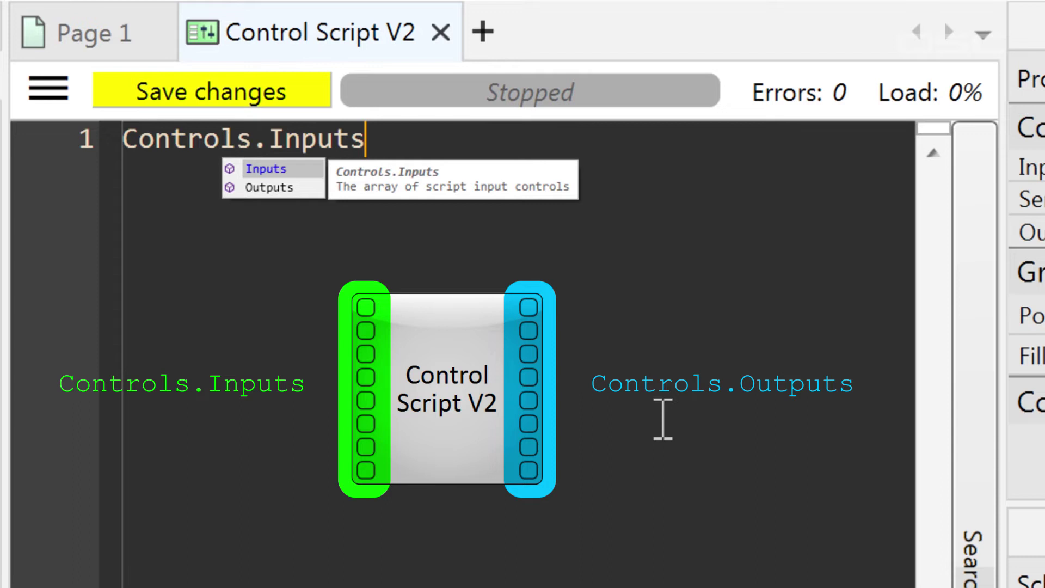
text([1)
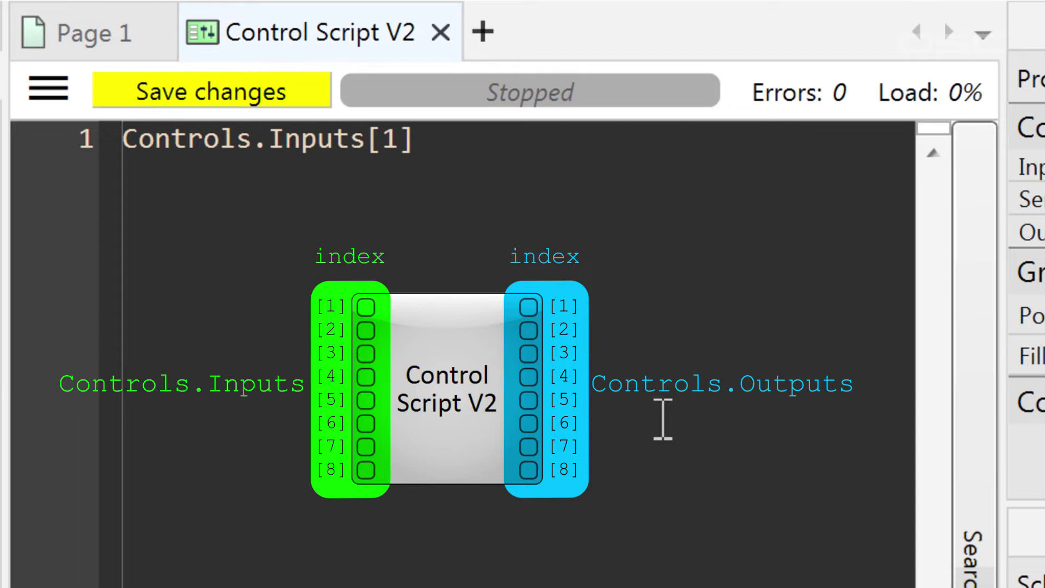
text(].)
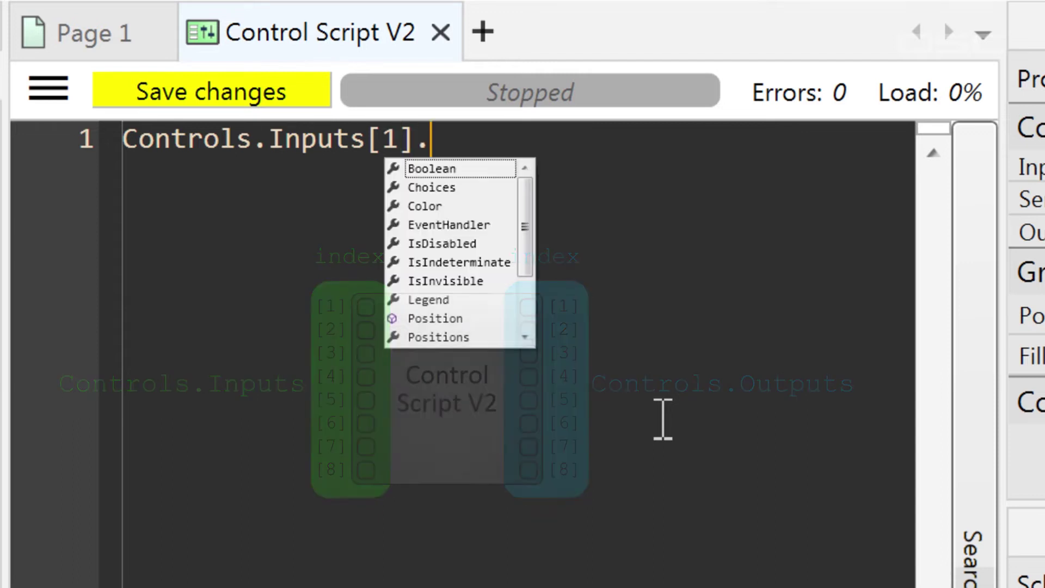
text(Value)
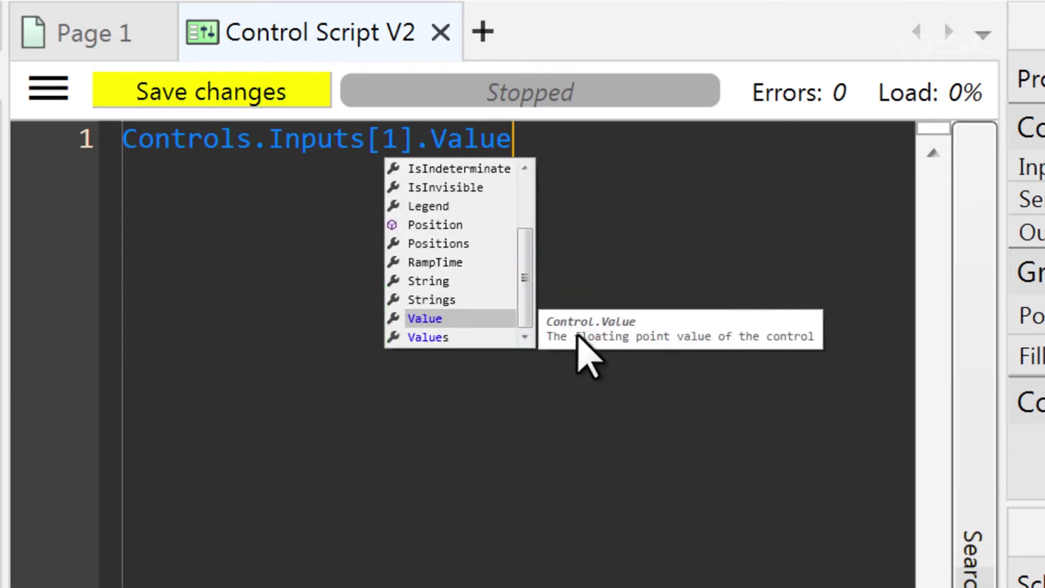
click(131, 154)
text(print()
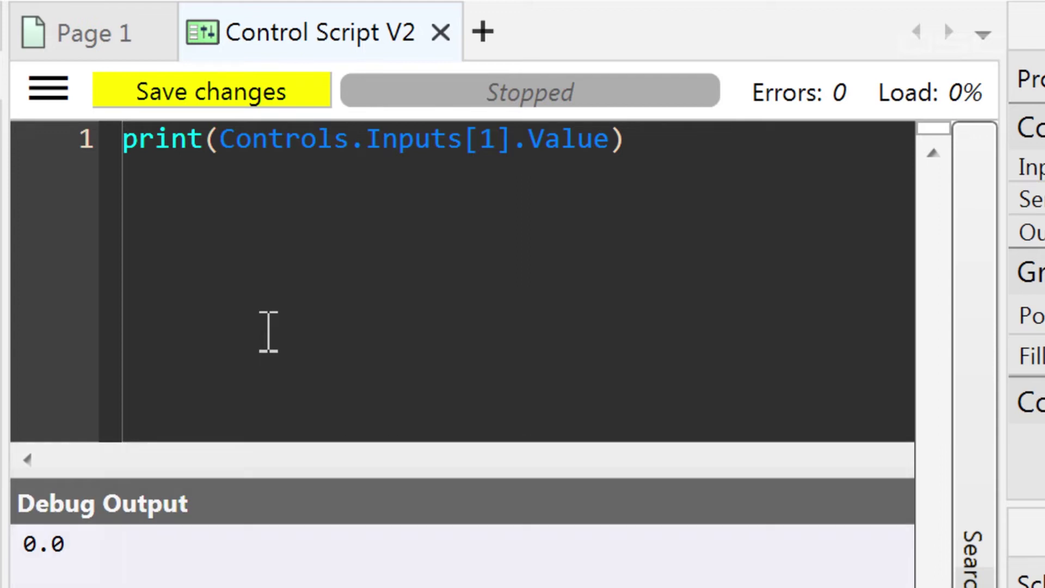
Step: Delete the Custom Controls and Control Script V2 components from the Page 1 schematic
click(103, 43)
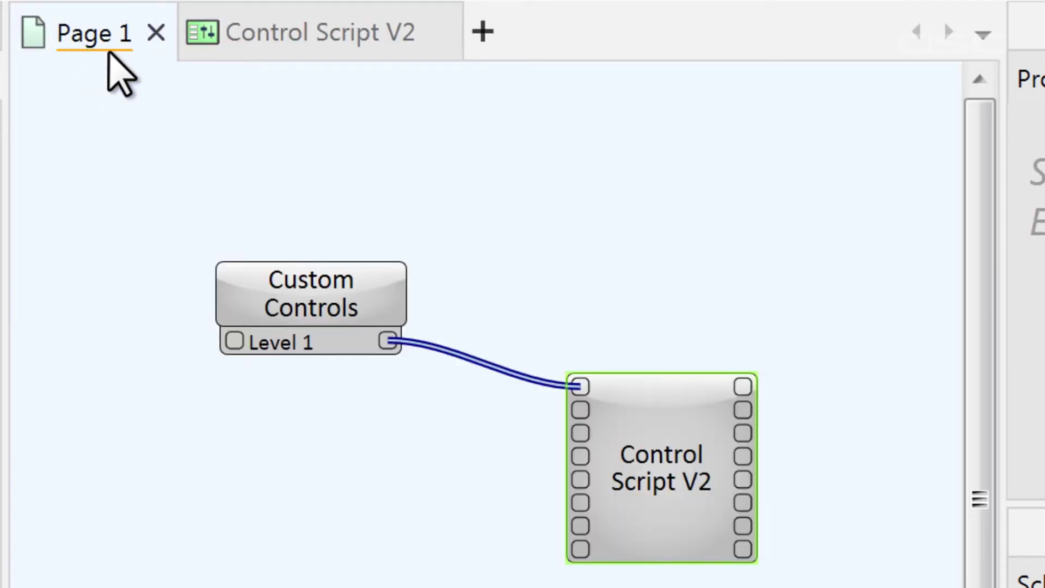
click(341, 283)
key(Delete)
click(641, 428)
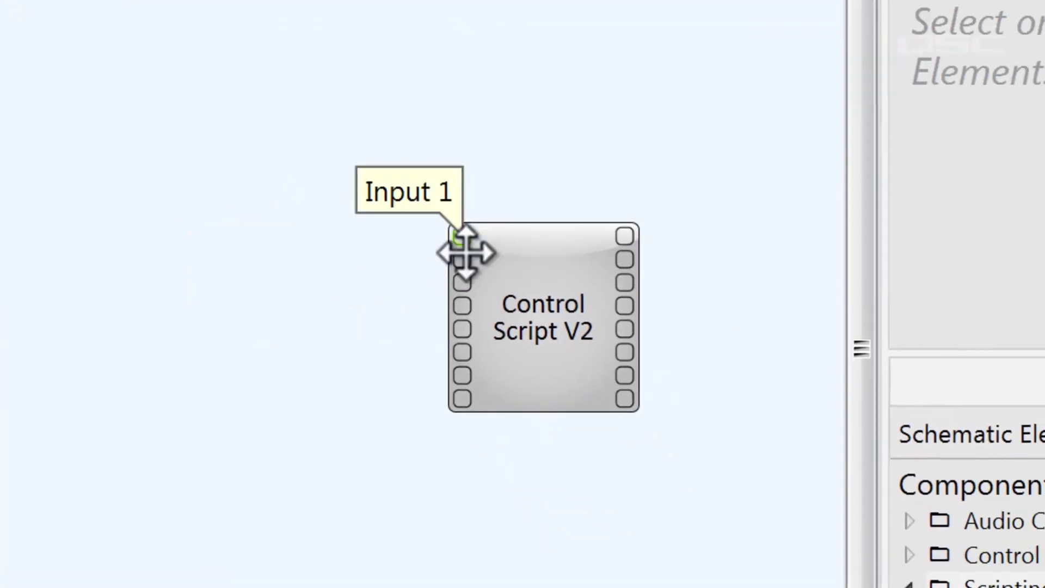
key(Delete)
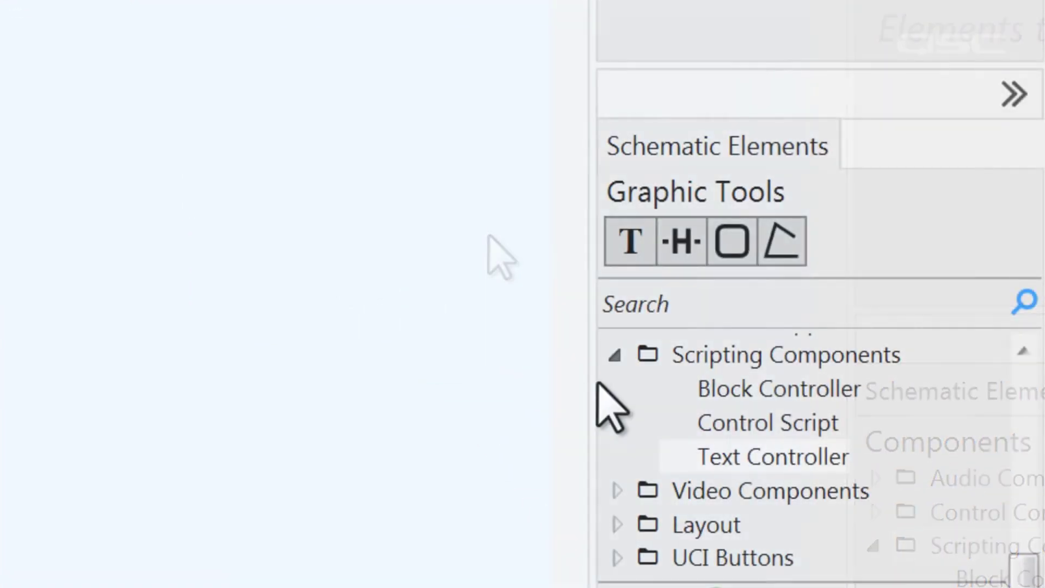
Step: Add a Text Controller from the Scripting Components to the upper-left area of the schematic
drag(831, 453, 0, 0)
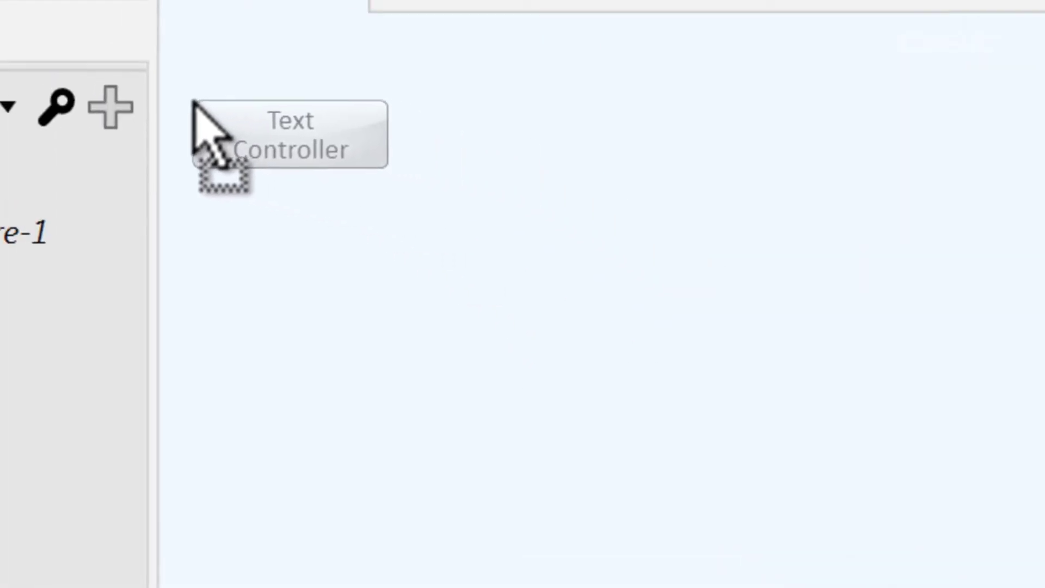
drag(193, 101, 186, 100)
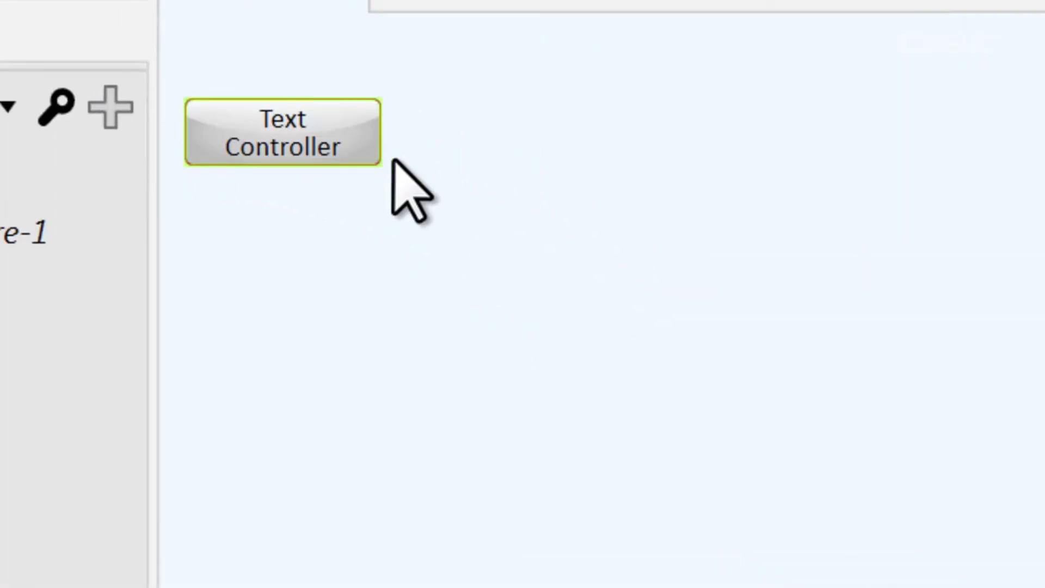
click(469, 222)
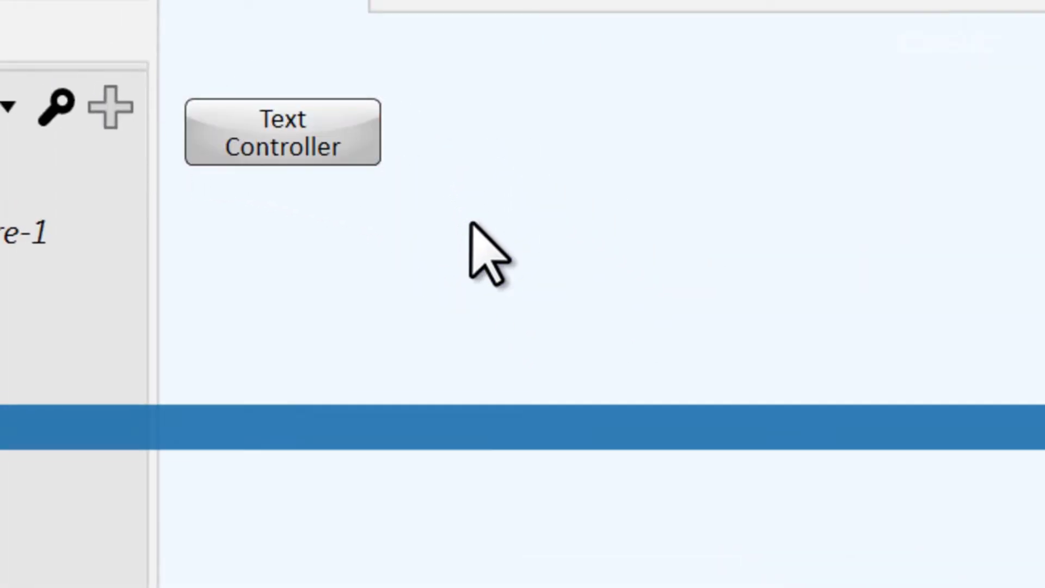
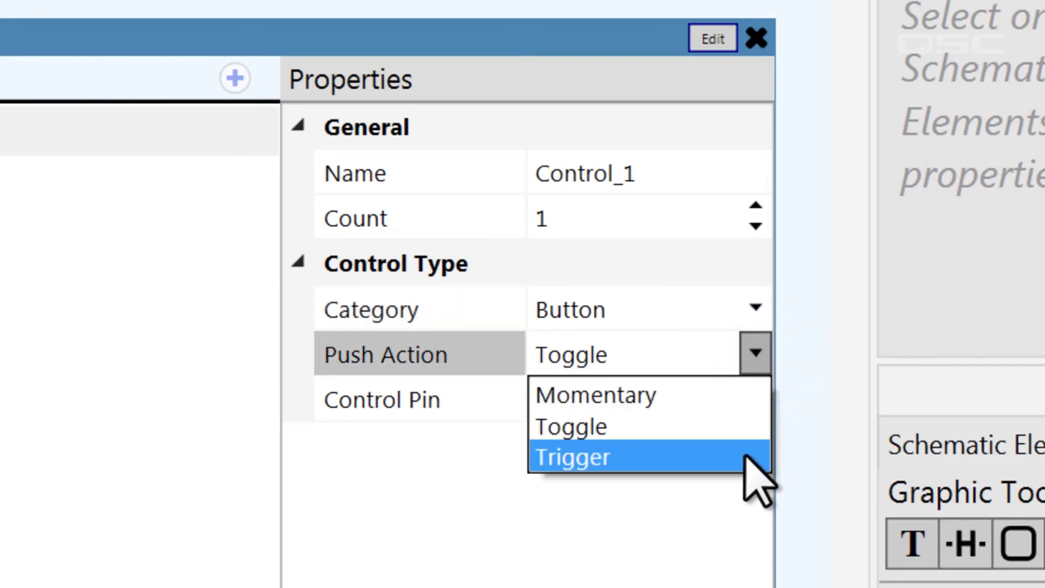
Step: Try the Indicator category with the LED type for the Text Controller's Control_1
click(741, 426)
click(754, 308)
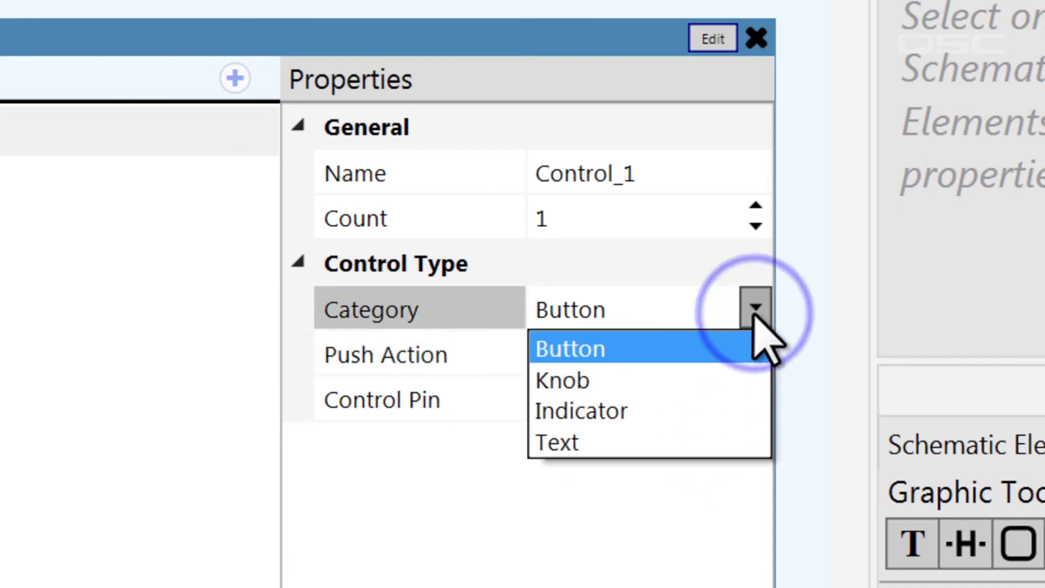
click(745, 411)
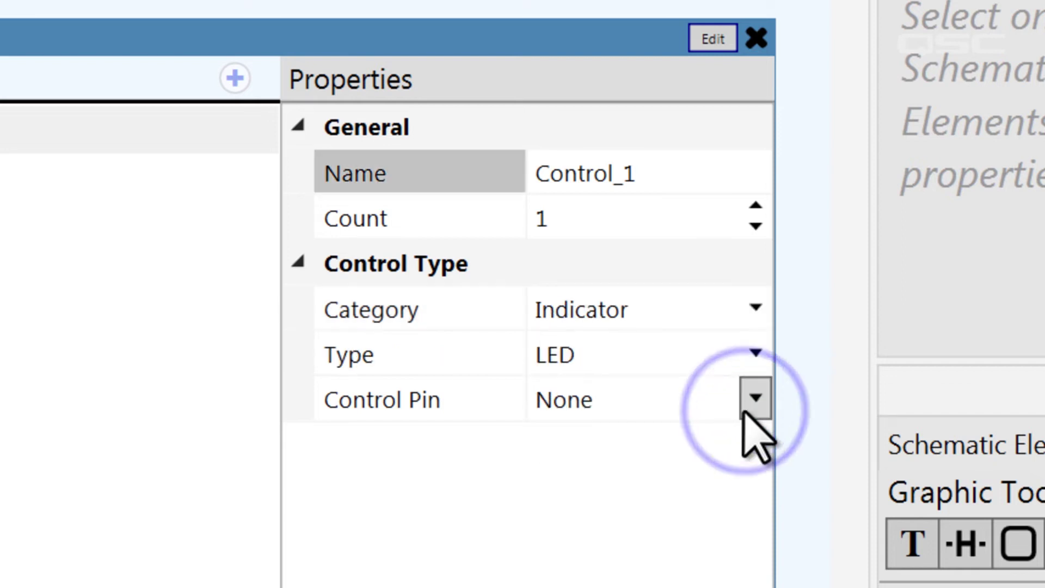
click(754, 355)
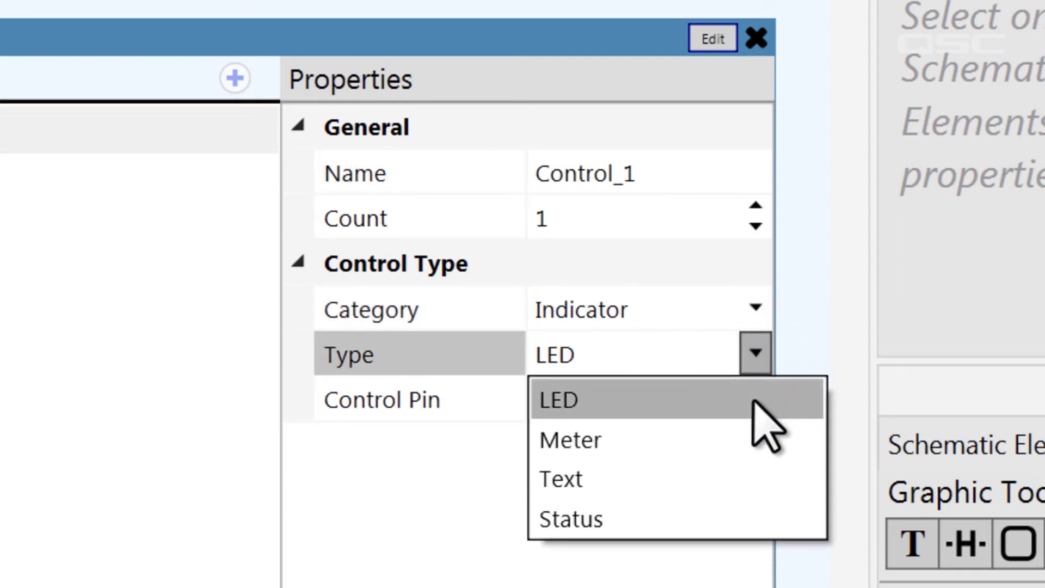
click(713, 355)
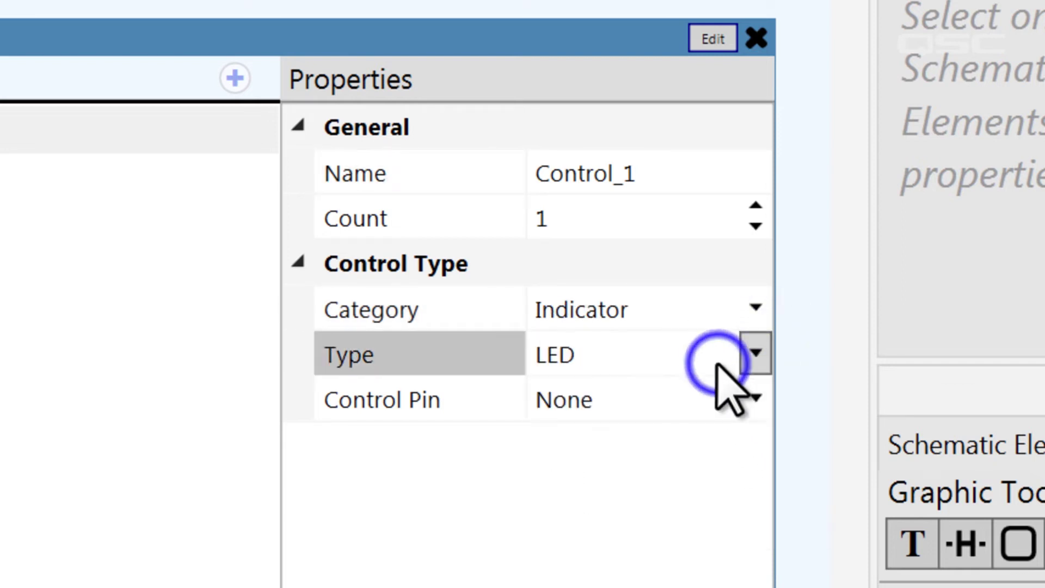
Step: Set Control_1's category to Knob, try Percent as its units, and set the units to Integer
click(750, 311)
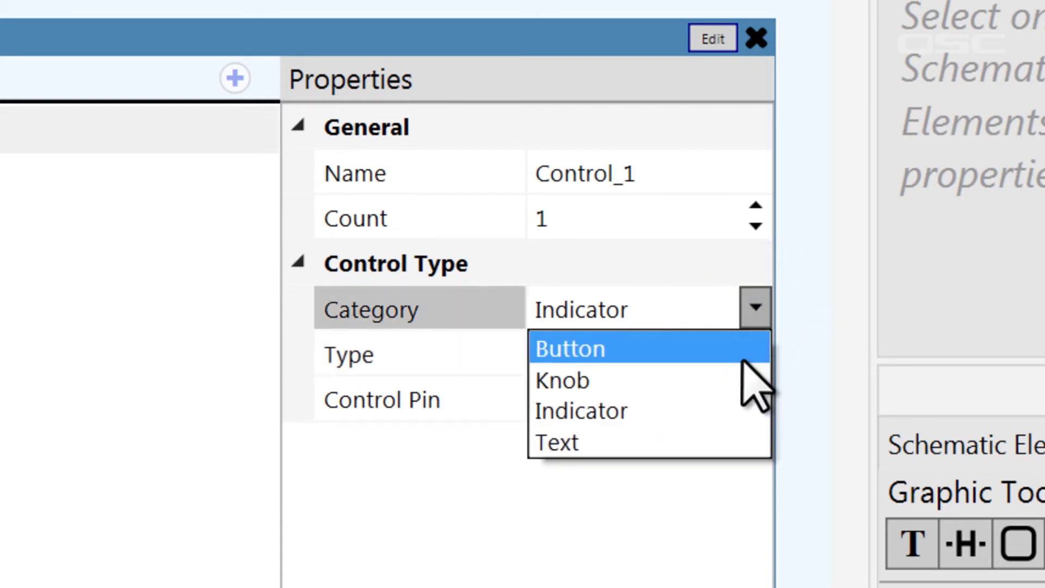
click(751, 381)
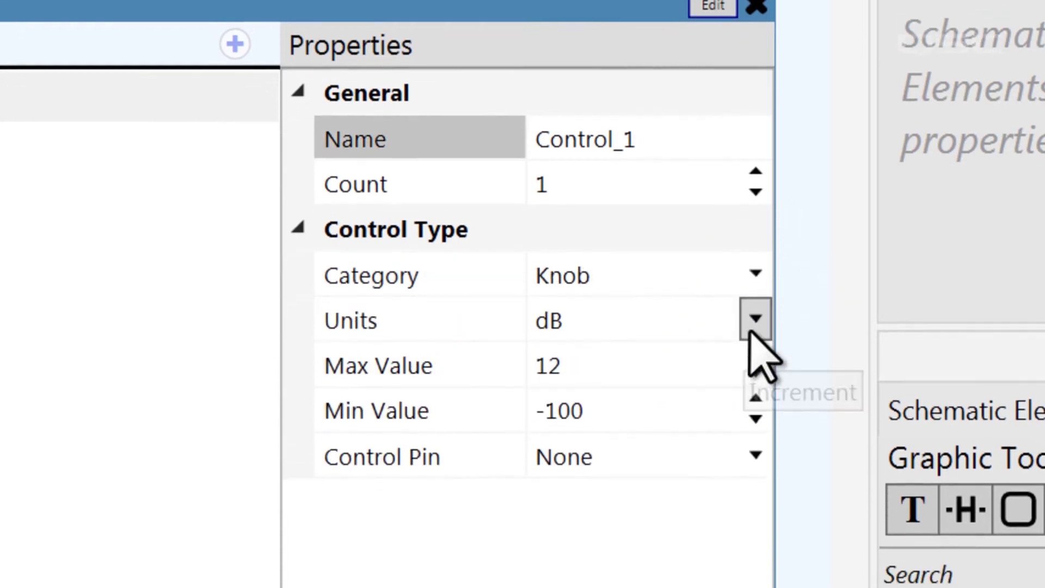
click(755, 352)
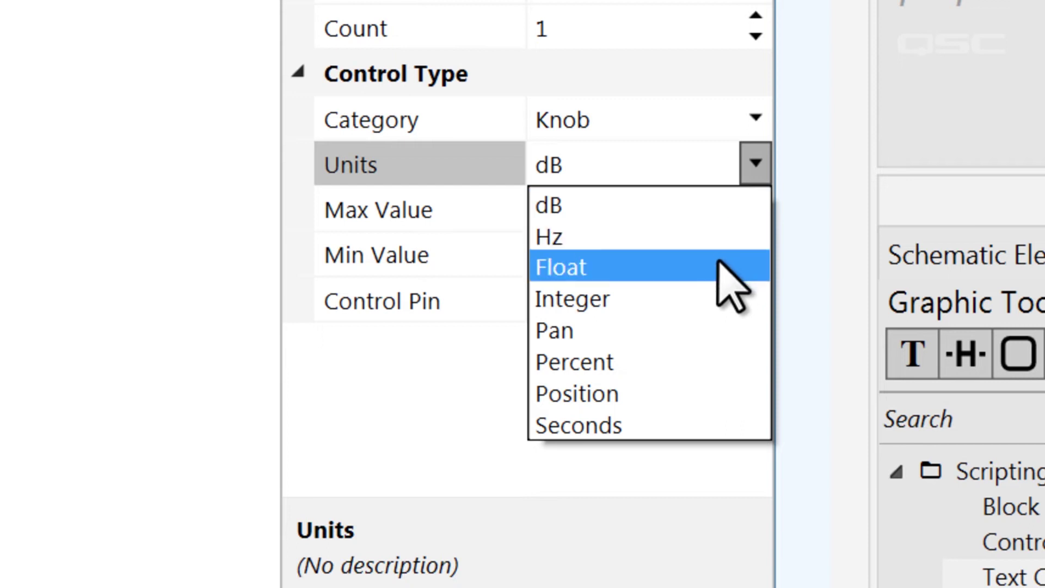
click(727, 361)
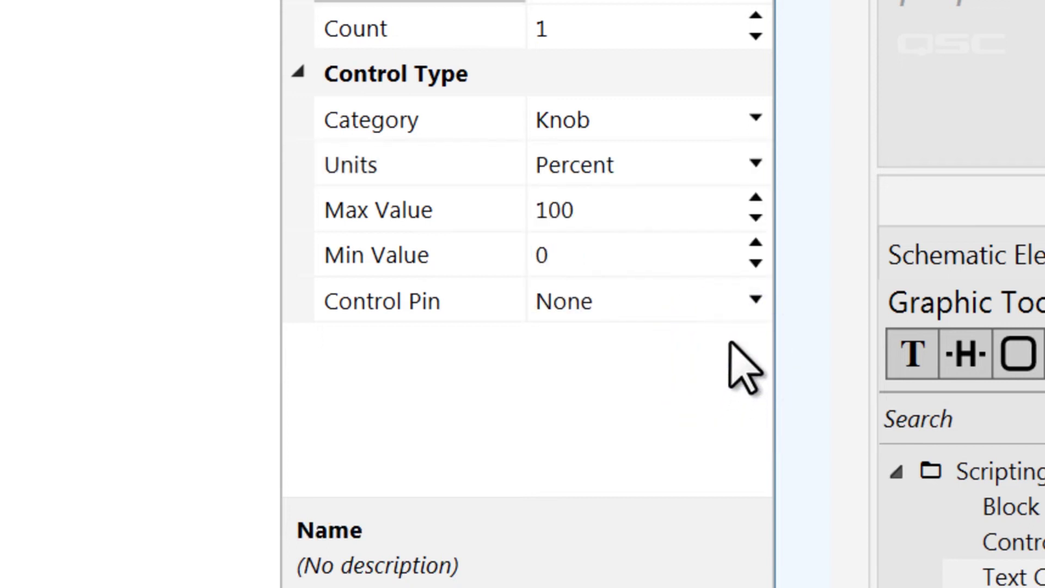
click(753, 165)
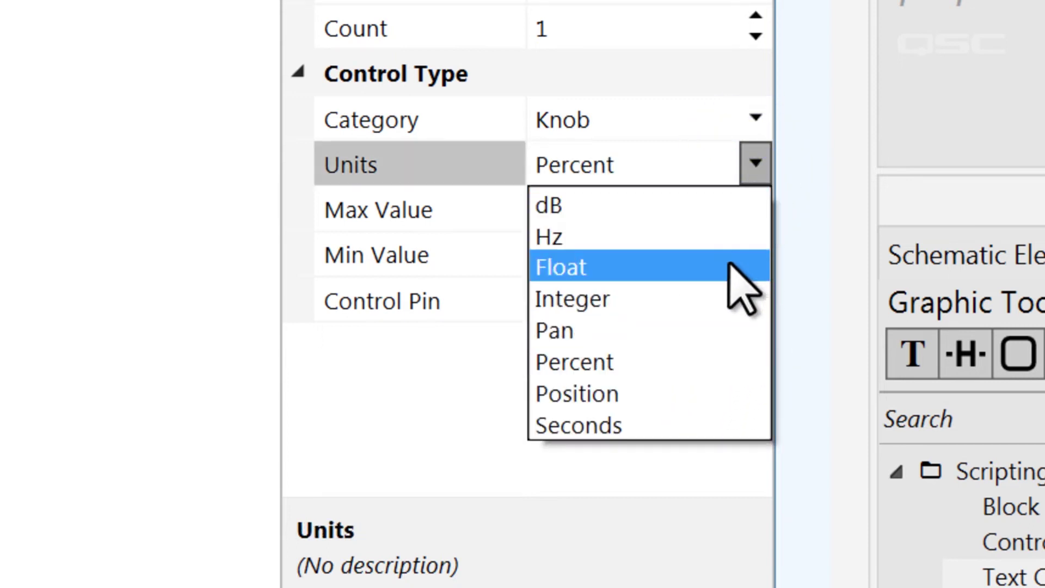
click(729, 295)
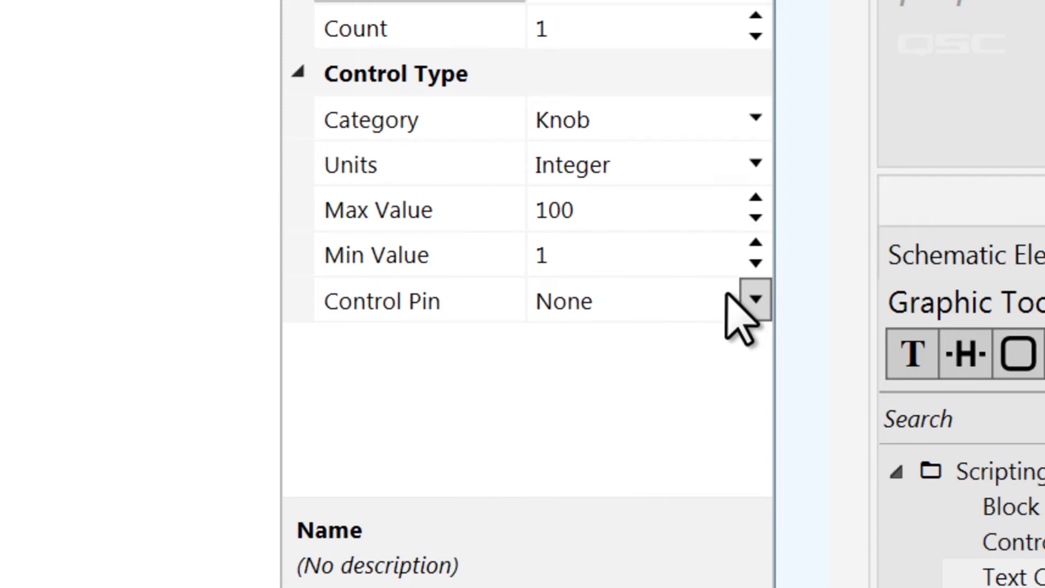
Step: Limit the integer knob's range to a Max Value of 50 and a Min Value of 10
click(641, 218)
double_click(634, 217)
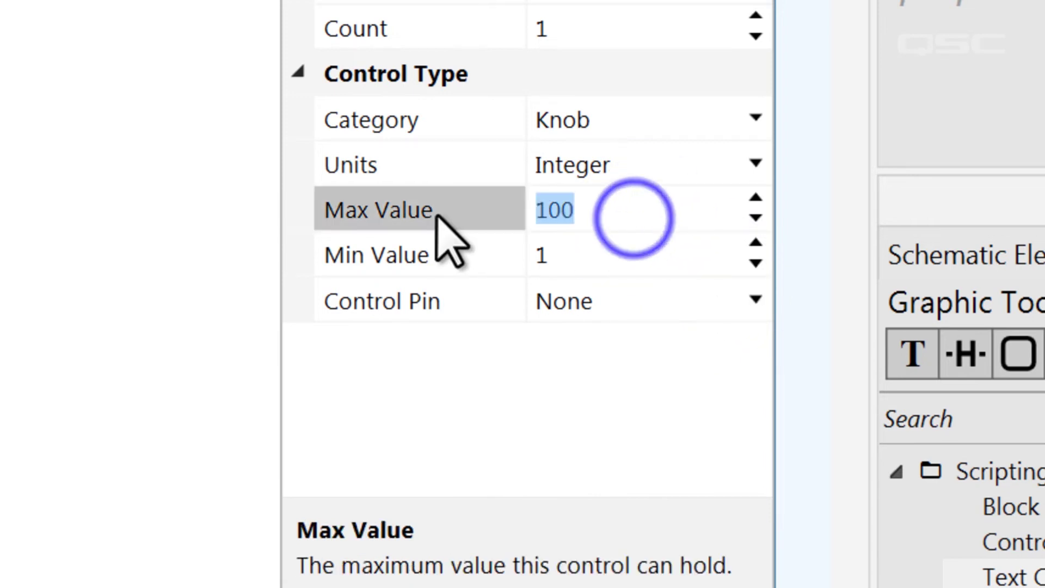
text(50)
click(571, 256)
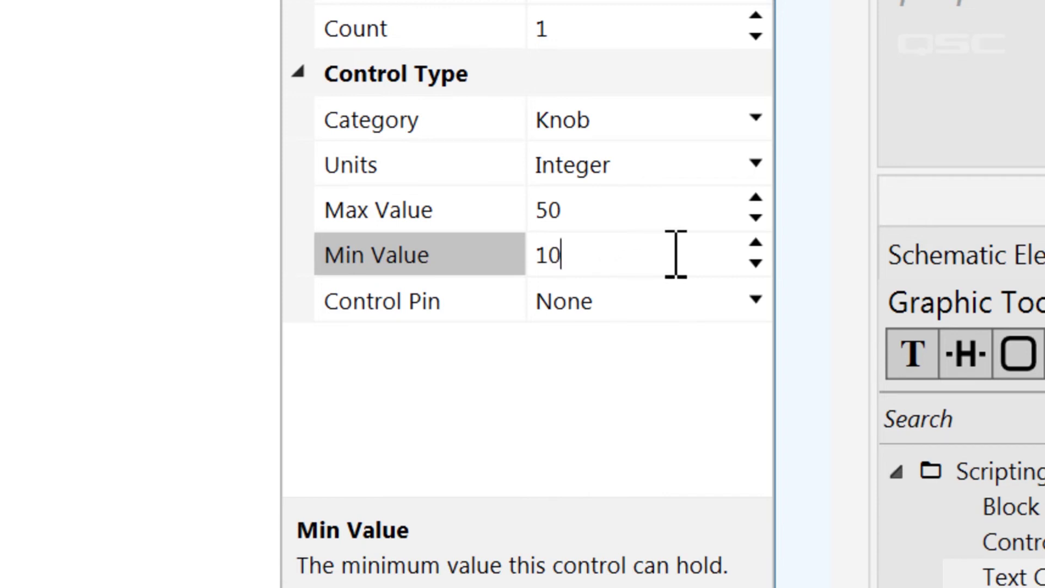
text(10)
key(Return)
Step: Give Control_1 an Output control pin and move the Text Controller window clear of its schematic block
click(756, 301)
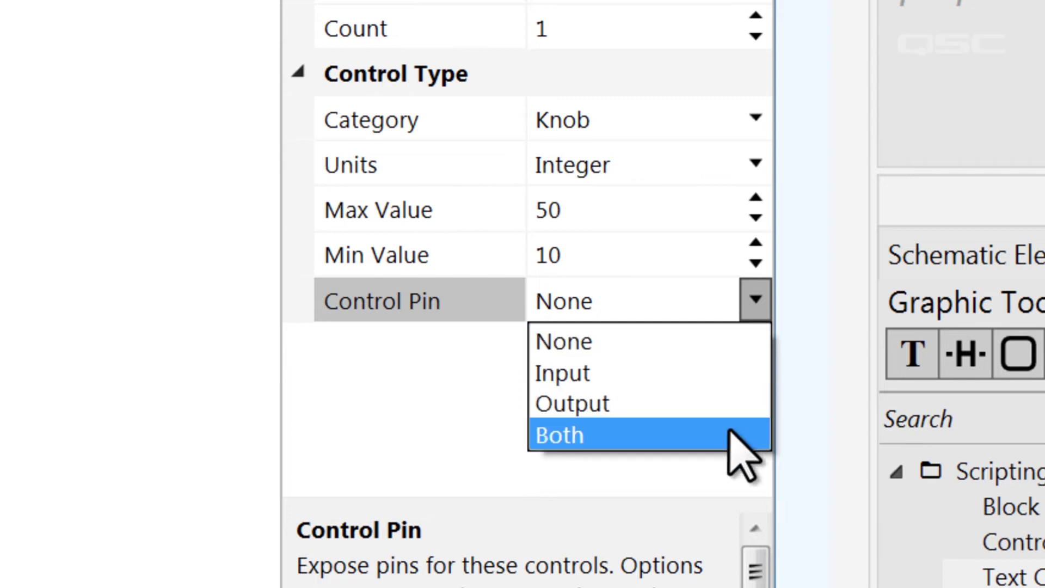
click(732, 406)
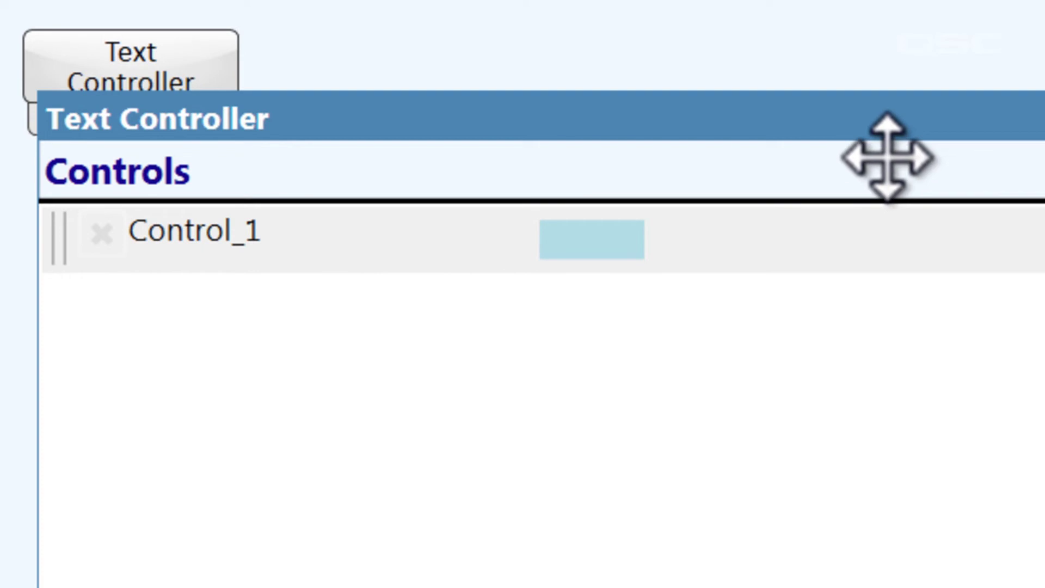
drag(865, 133, 854, 223)
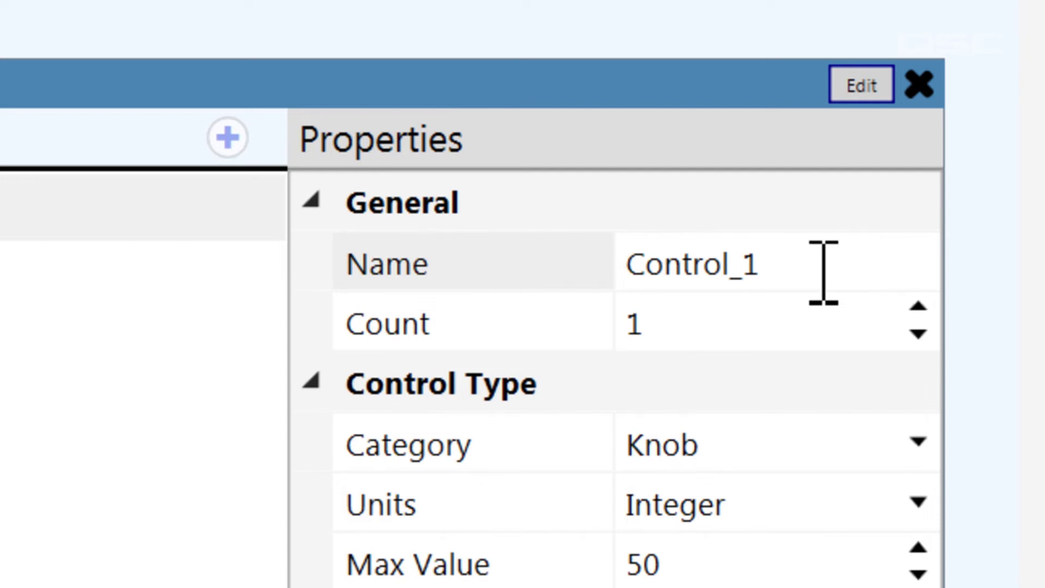
Step: Rename Control_1 to a first name in capital letters and open the Text Controller's script editor
click(824, 272)
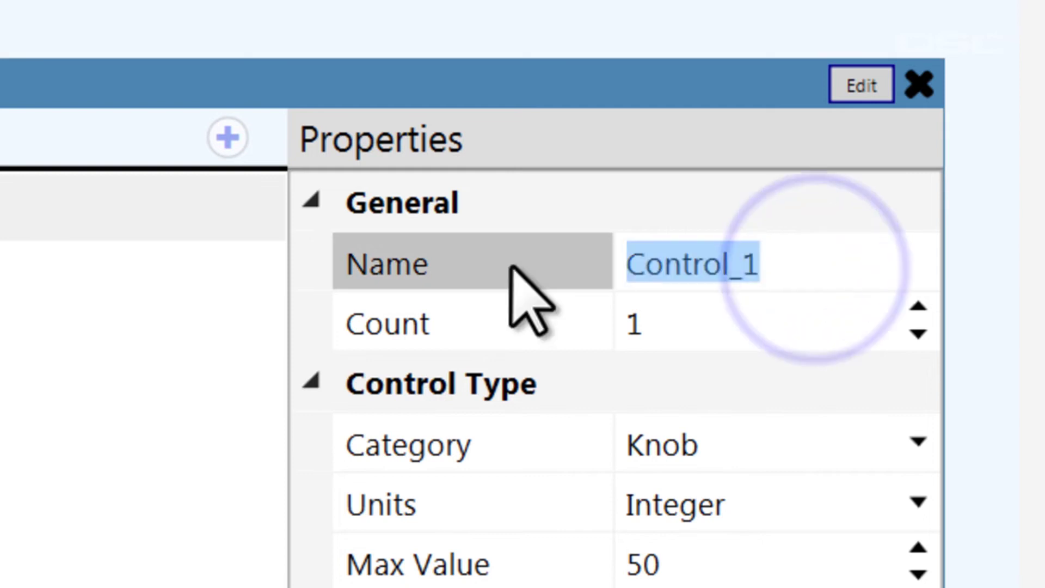
text(KEVIN)
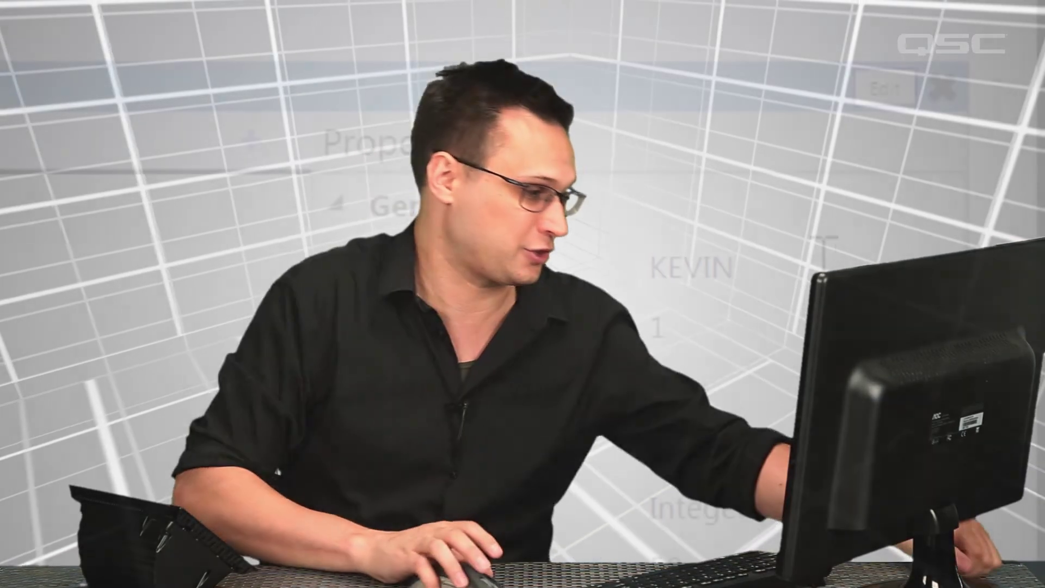
click(885, 89)
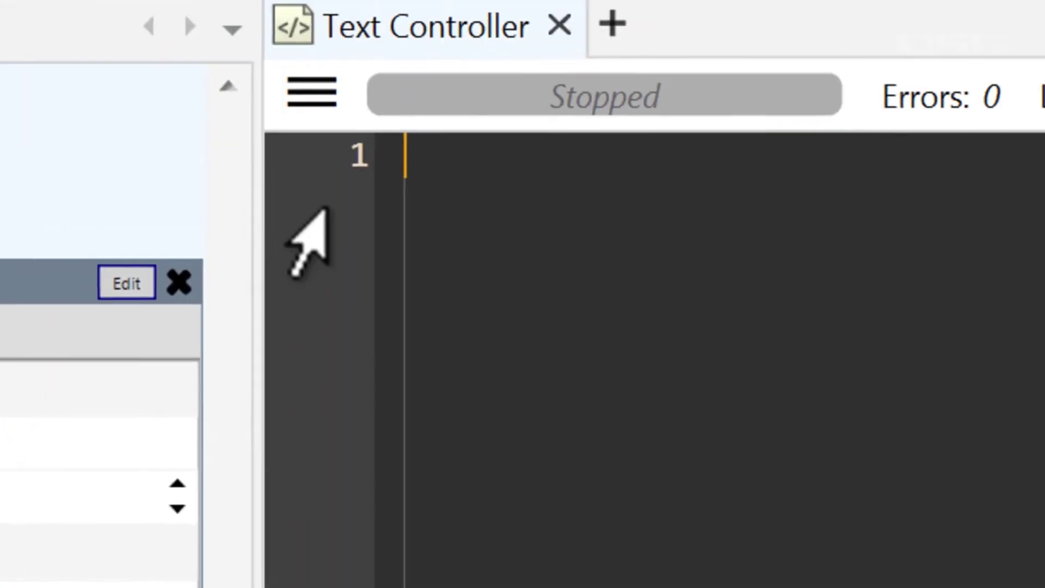
Step: Write Controls.Inputs[1] on the first line of the Text Controller script
click(424, 168)
text(Controls.Inputs[1])
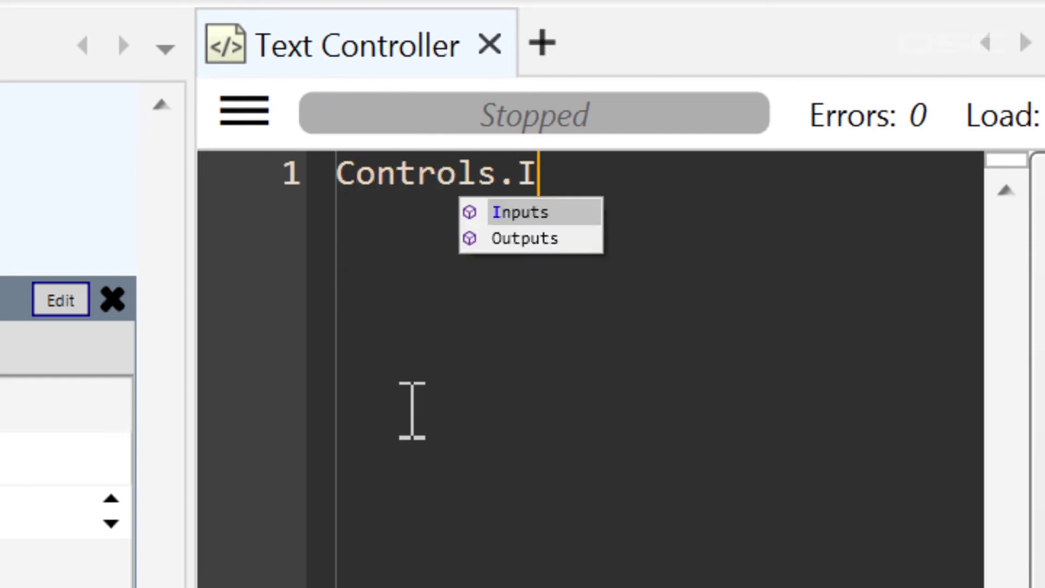
key(Return)
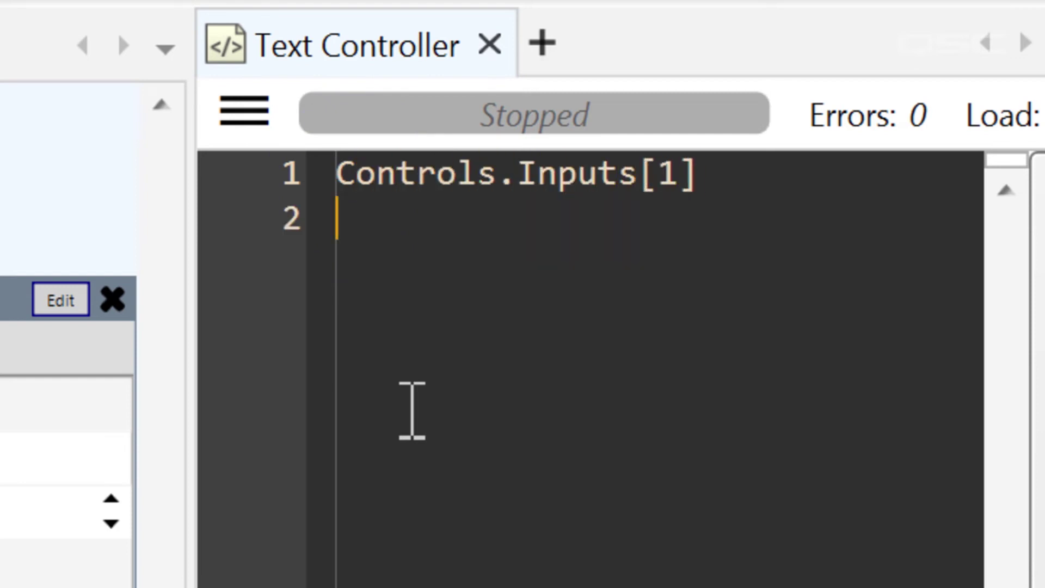
Step: Replace Inputs[1] in the script with the knob's own control name, keeping the Controls. prefix
key(ctrl+shift+Left)
key(ctrl+shift+Left)
key(ctrl+shift+Left)
key(ctrl+shift+Left)
text(KEVIN)
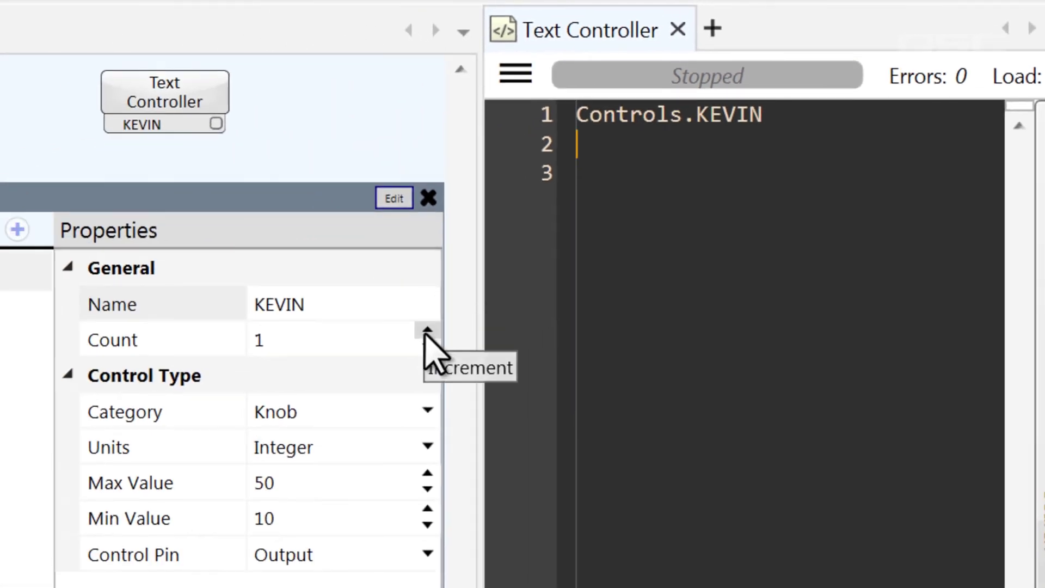
Step: Set the knob control's count to 3 and add a second control named with a full name containing a space
click(427, 331)
click(427, 330)
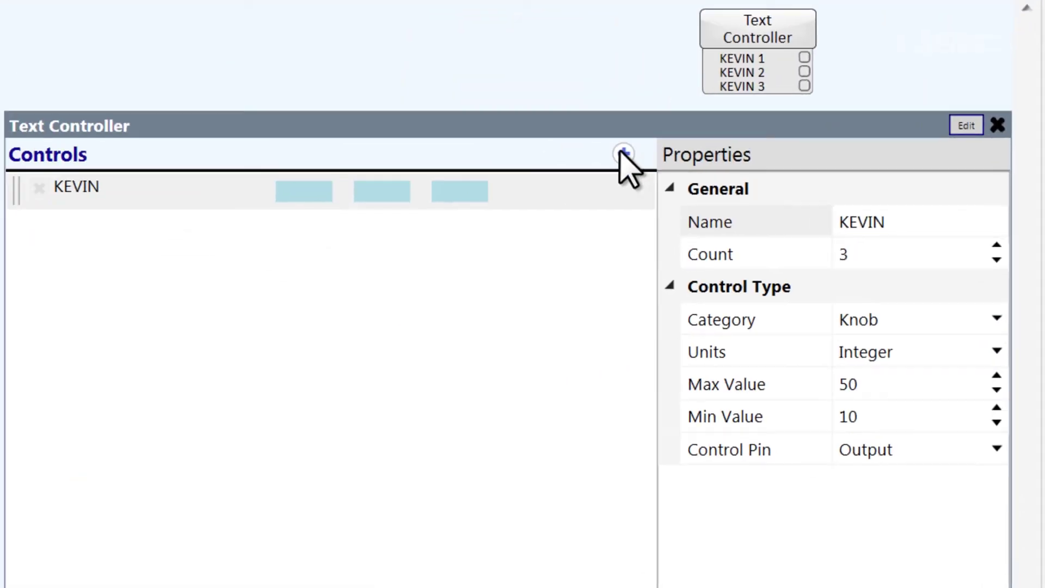
click(633, 151)
click(939, 219)
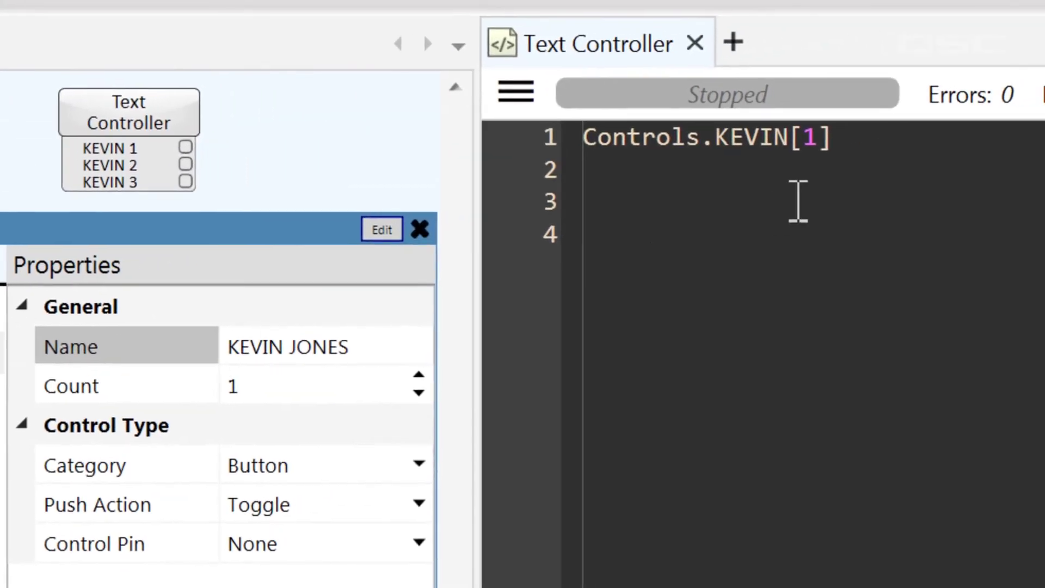
Step: Replace the dotted control name and [1] index after Controls on script line 1 with an opening square bracket
click(869, 152)
key(shift+Left)
key(shift+Left)
key(shift+Left)
key(shift+Left)
key(shift+Left)
key(shift+Left)
key(shift+Left)
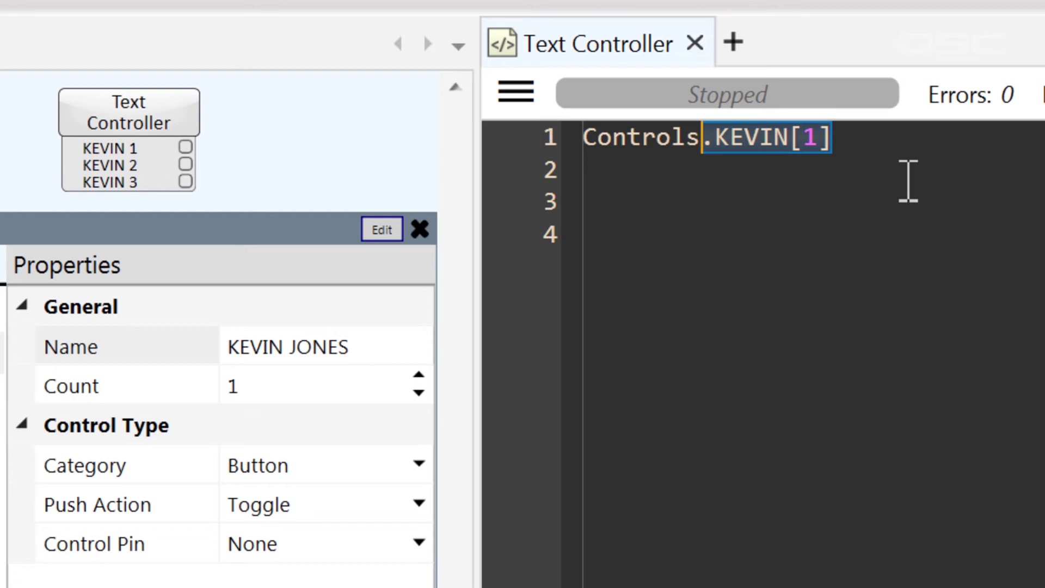
text([)
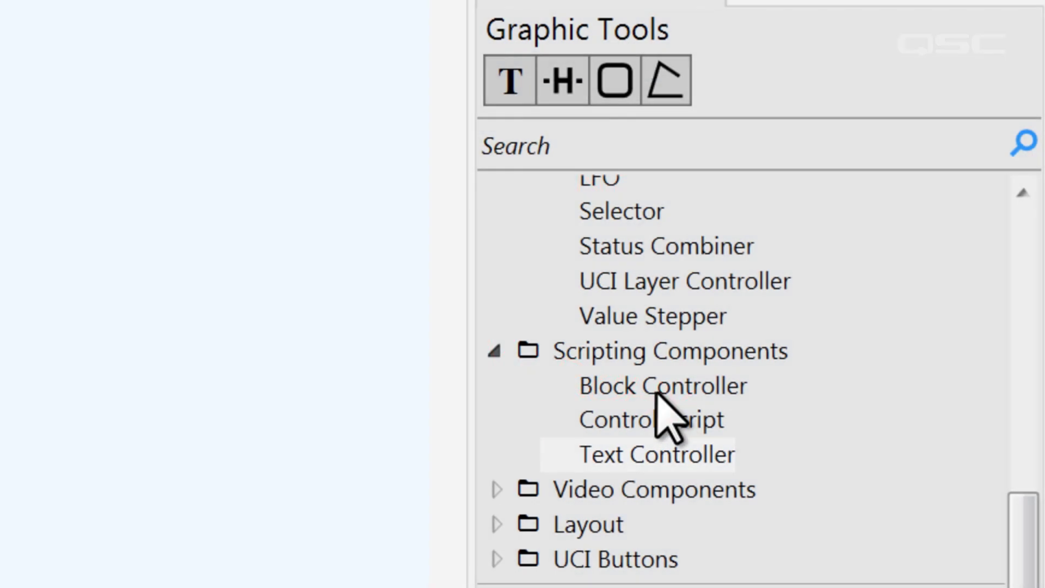
Step: Place a Block Controller in the schematic, open it with a widened workspace, and add one control to it
drag(658, 388, 0, 0)
double_click(73, 77)
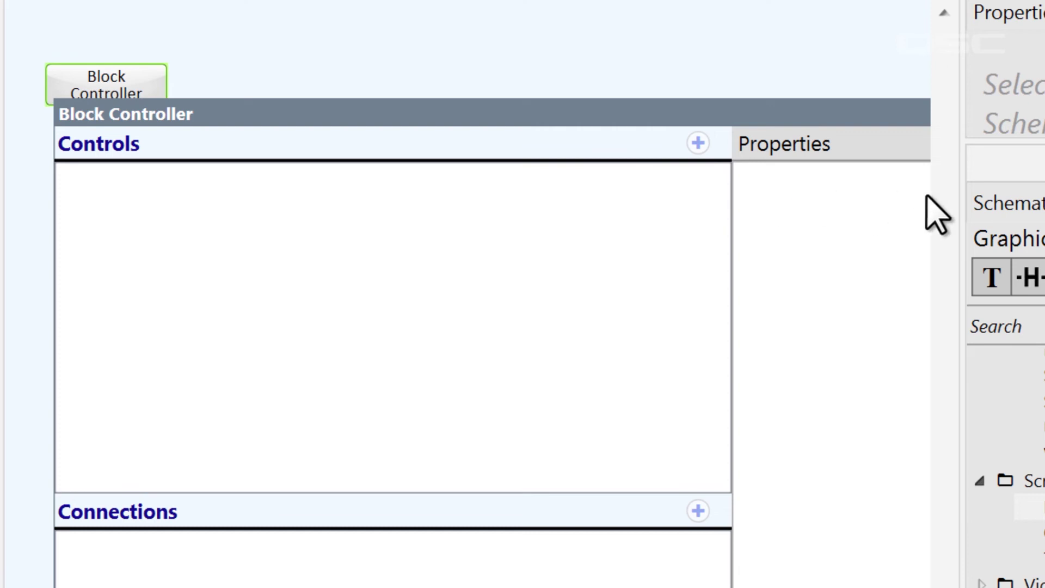
drag(963, 200, 1044, 212)
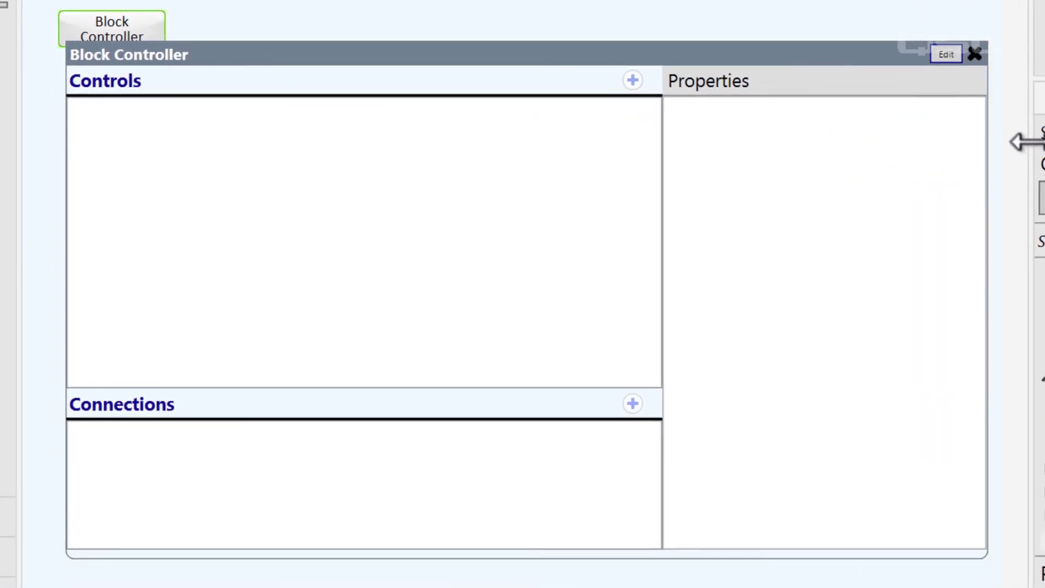
click(633, 86)
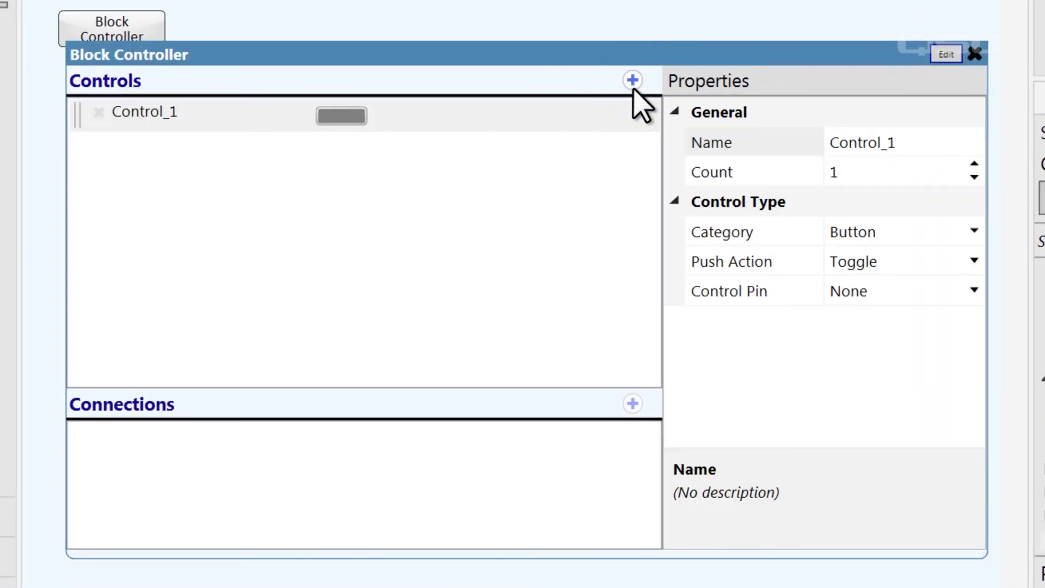
Step: Make the Block Controller's new control a knob and set its control pin to Input
click(907, 234)
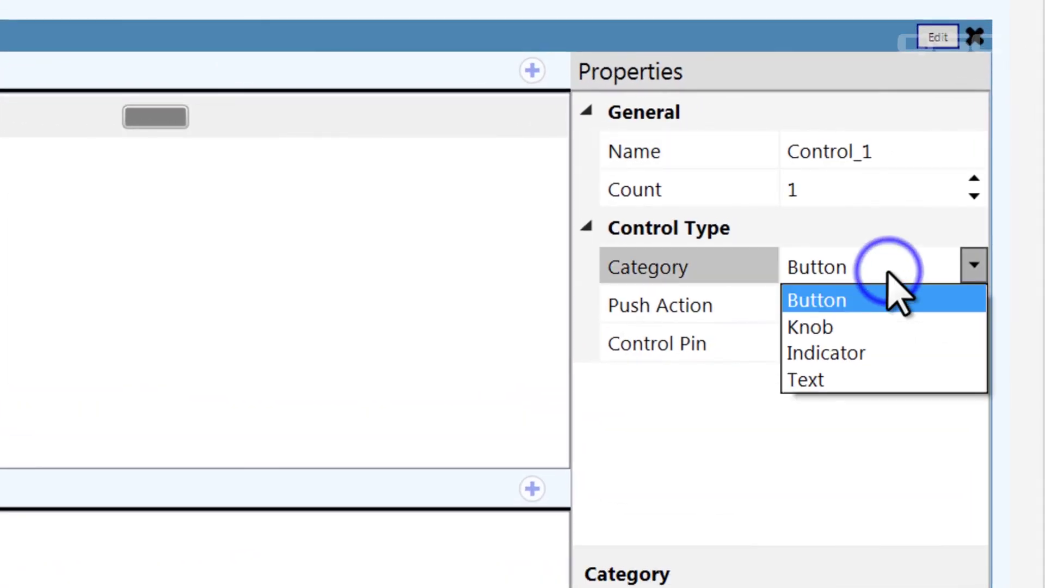
click(907, 326)
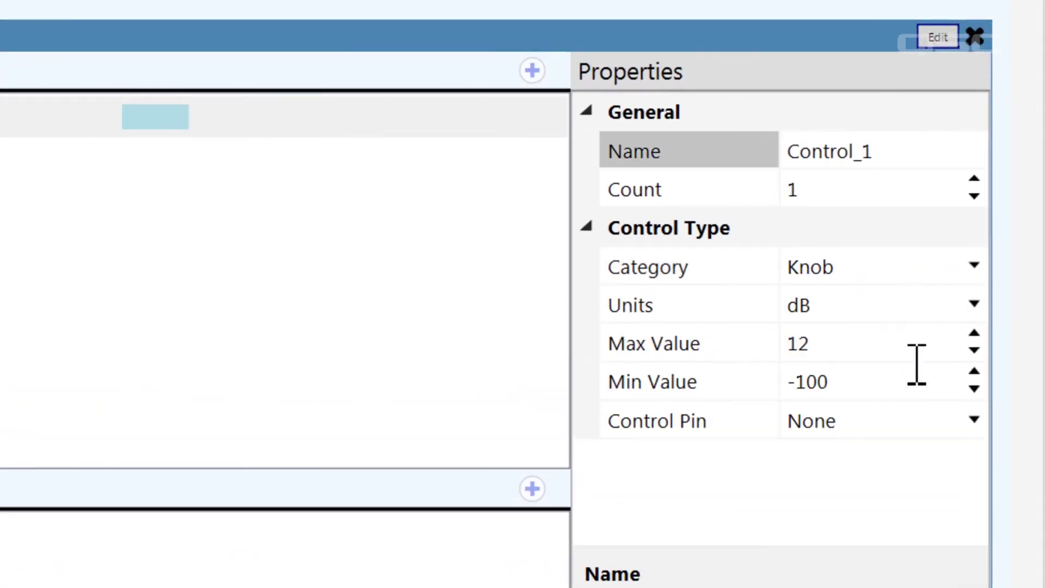
click(921, 421)
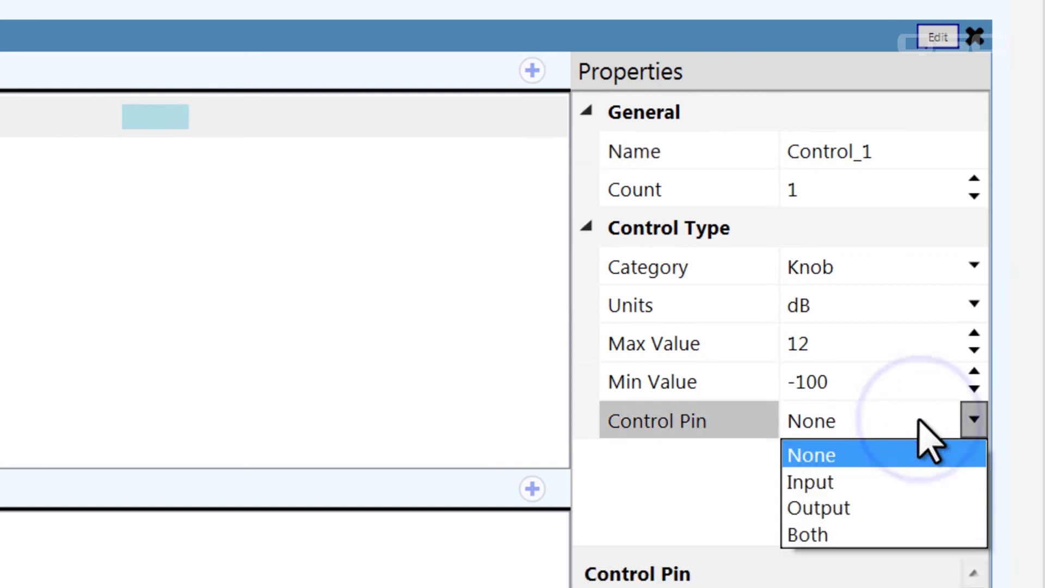
click(928, 483)
Step: Rename the knob control with a two-word name in capitals, a first name followed by ROCKS
click(902, 158)
double_click(900, 157)
text(KEVIN ROCKS)
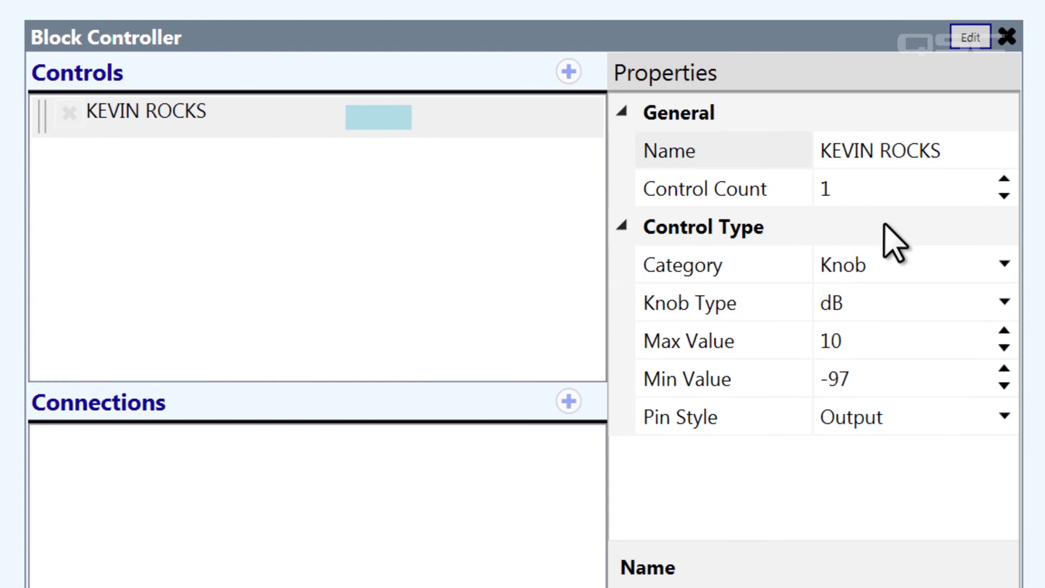
Step: Add a connection to the Block Controller, keep its type as TCP, and name it Projector
click(569, 401)
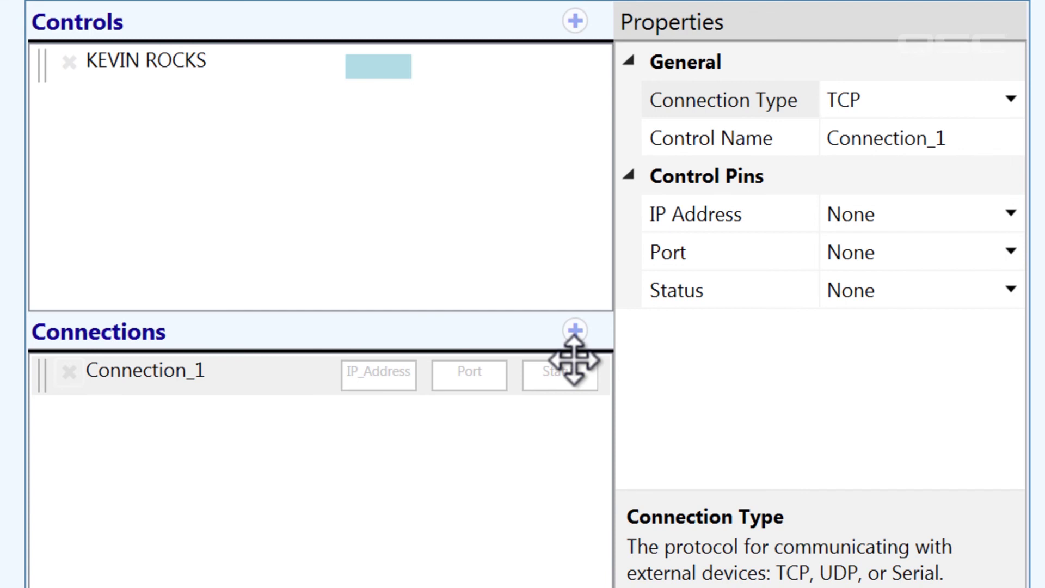
click(1011, 99)
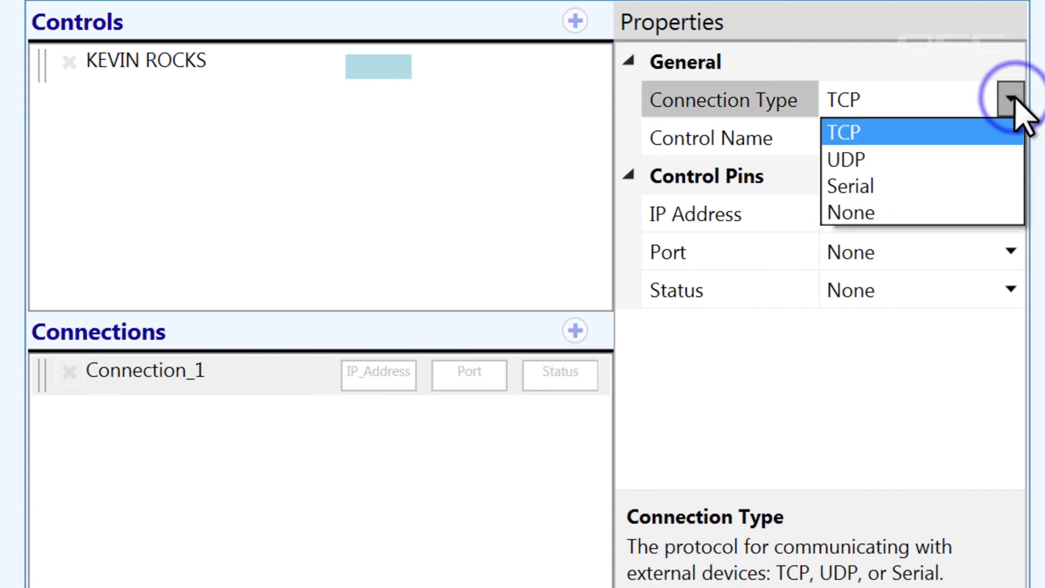
click(971, 132)
click(963, 139)
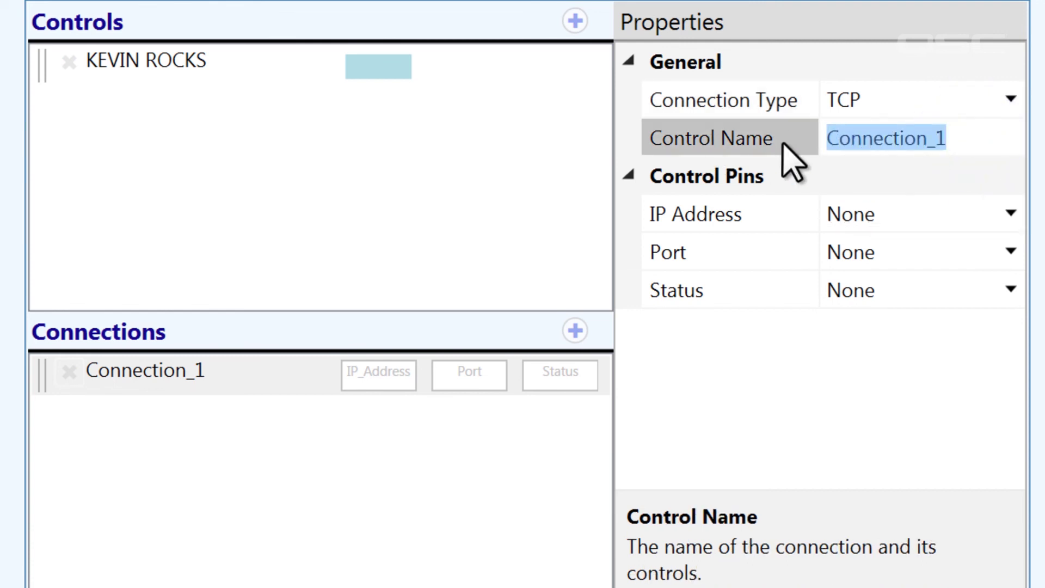
text(Projector)
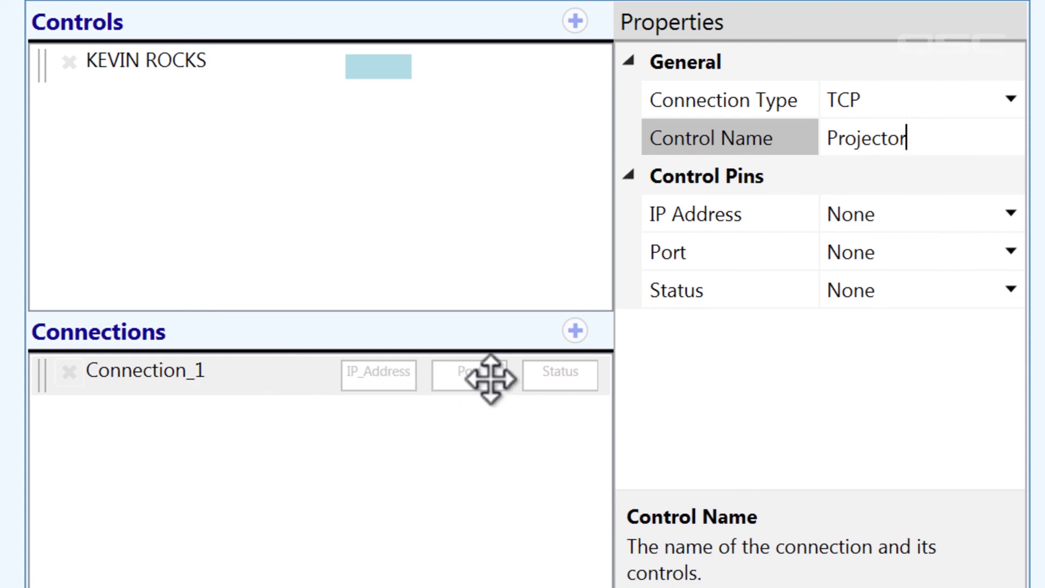
Step: Expose the Projector connection's IP Address and Port as Input control pins
click(1010, 212)
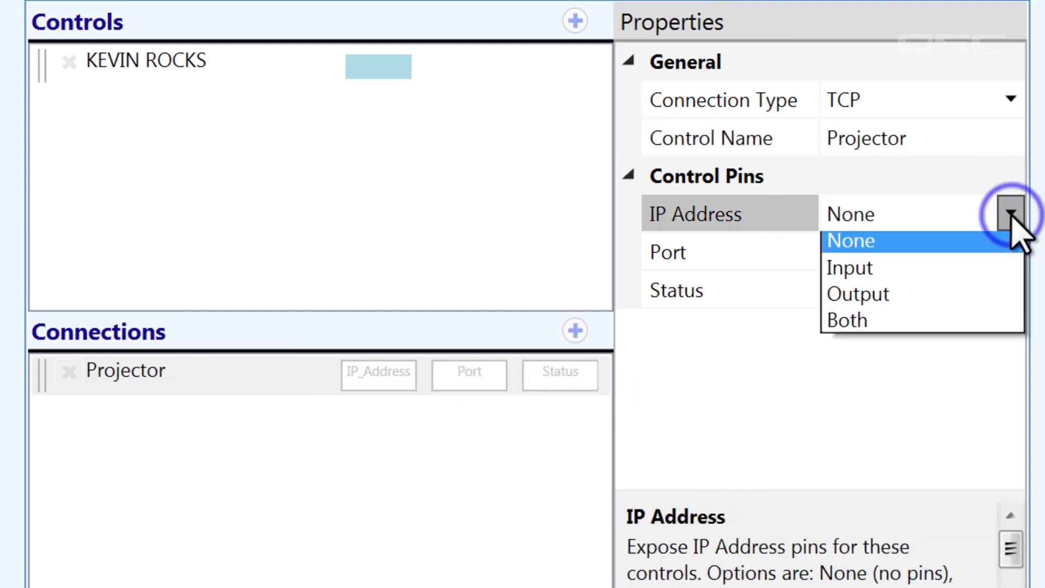
click(1000, 275)
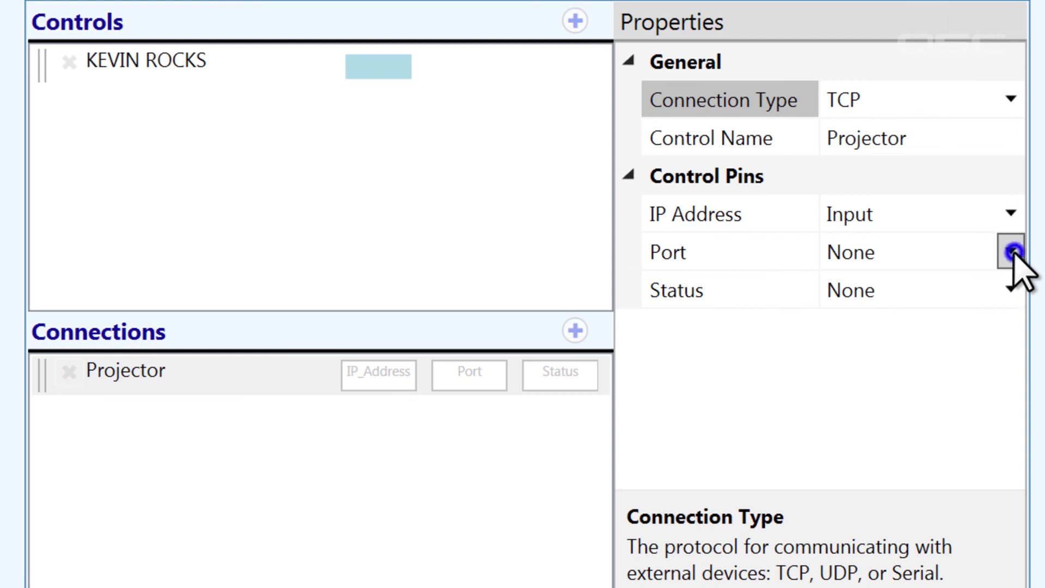
click(1012, 252)
click(998, 308)
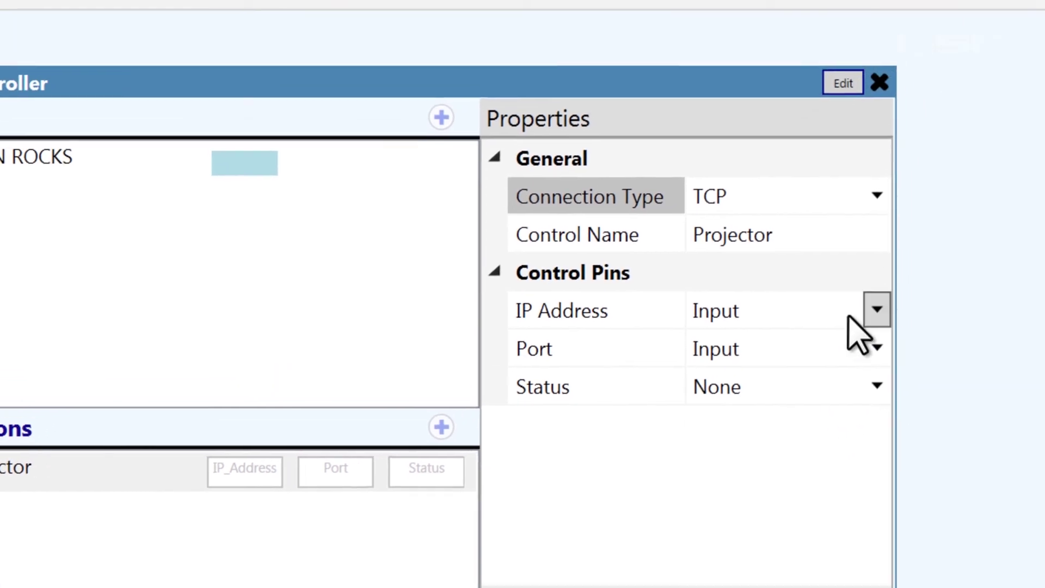
Step: Leave control editing for the block programming workspace and examine the blocks available for the Projector connection
click(843, 83)
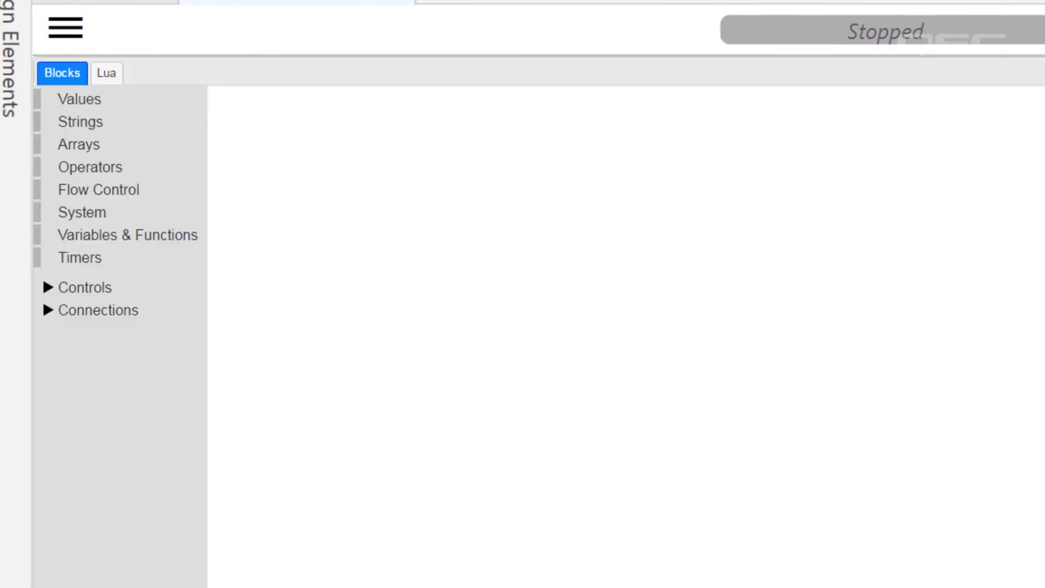
click(172, 311)
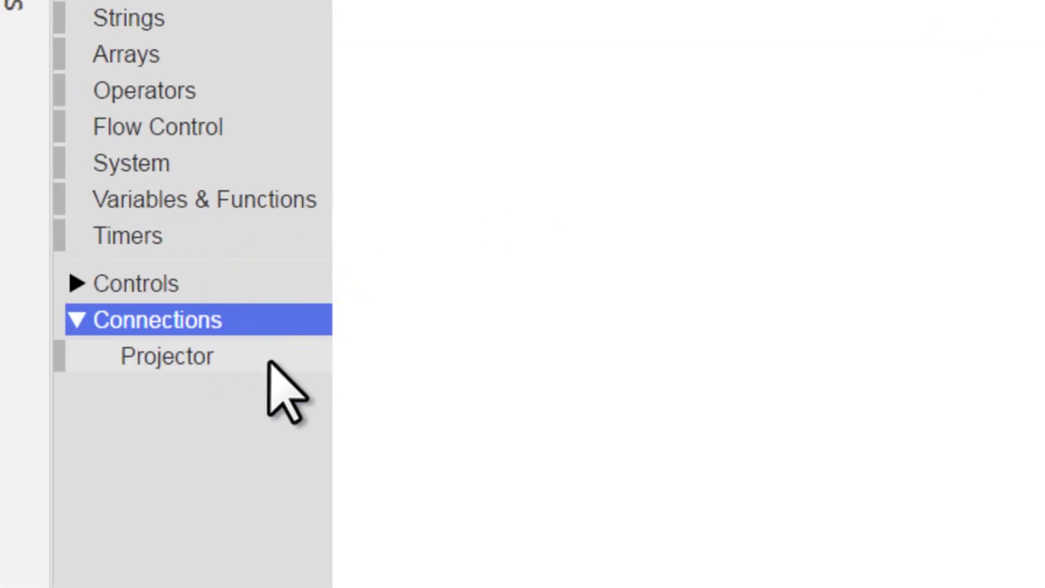
click(270, 361)
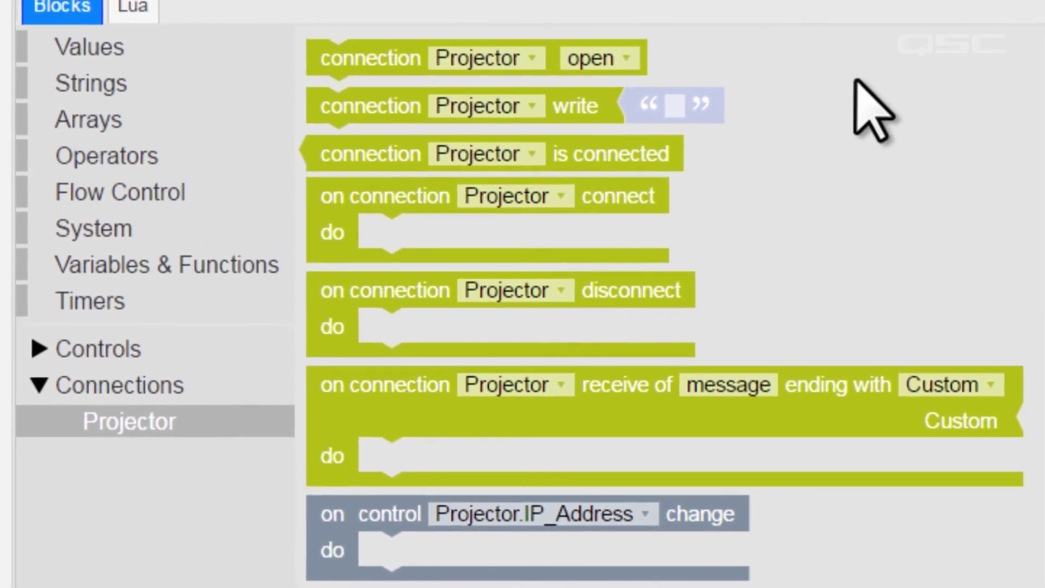
scroll(716, 177, down, 6)
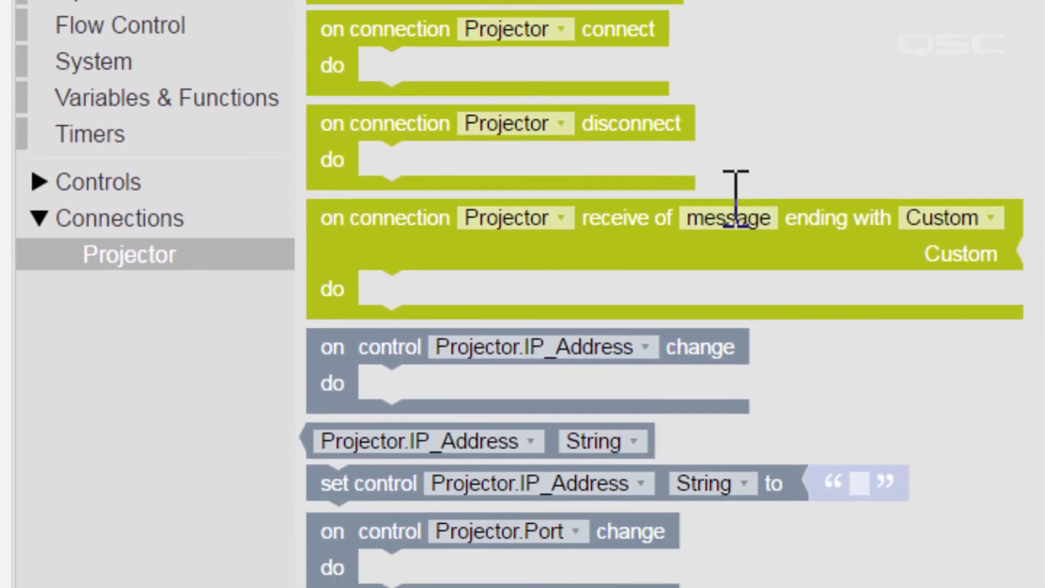